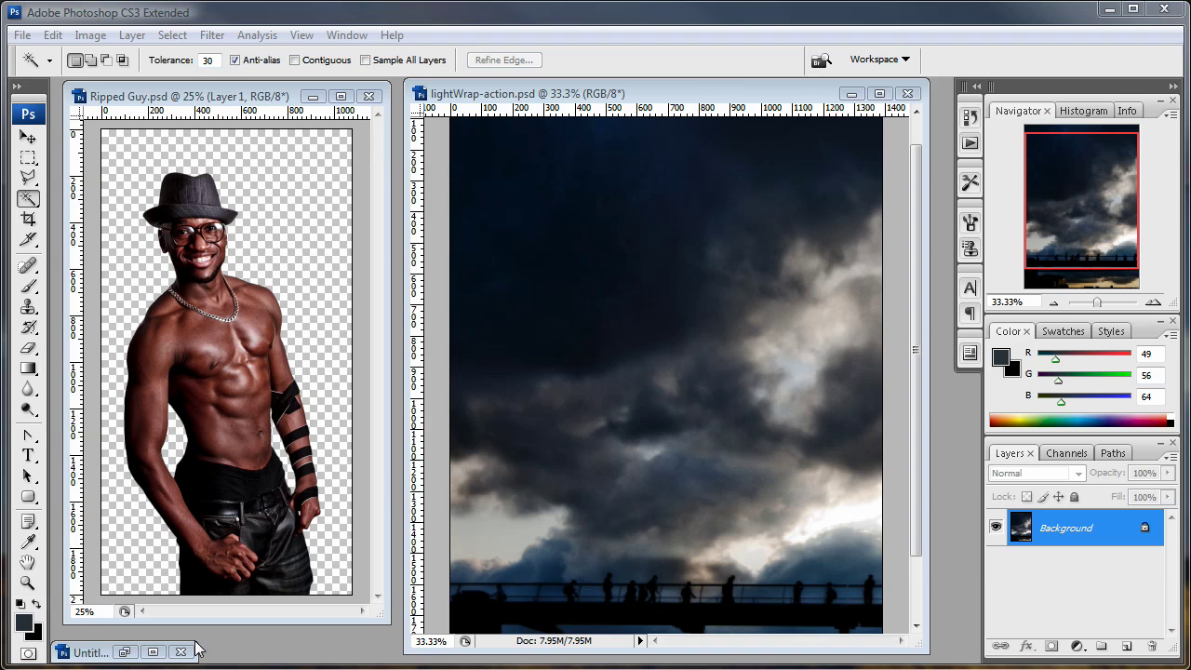
# View the text in the minimized Untitled-1 document and minimize the document again.
pyautogui.click(124, 653)
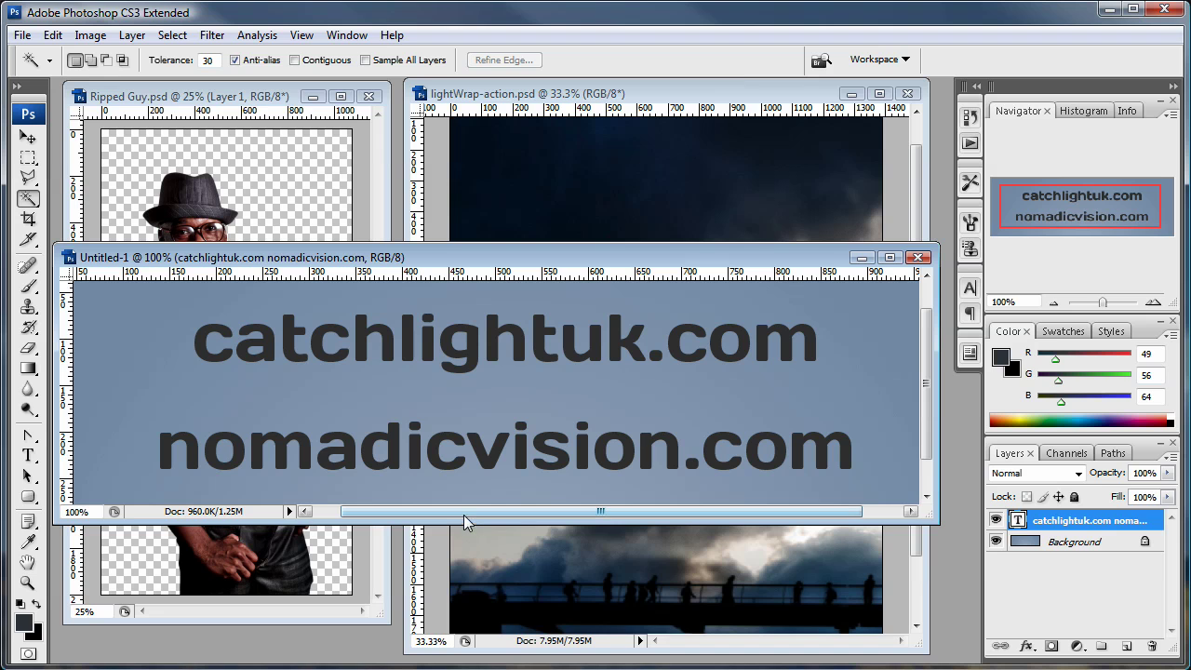
pyautogui.moveTo(467, 511); pyautogui.dragTo(446, 512)
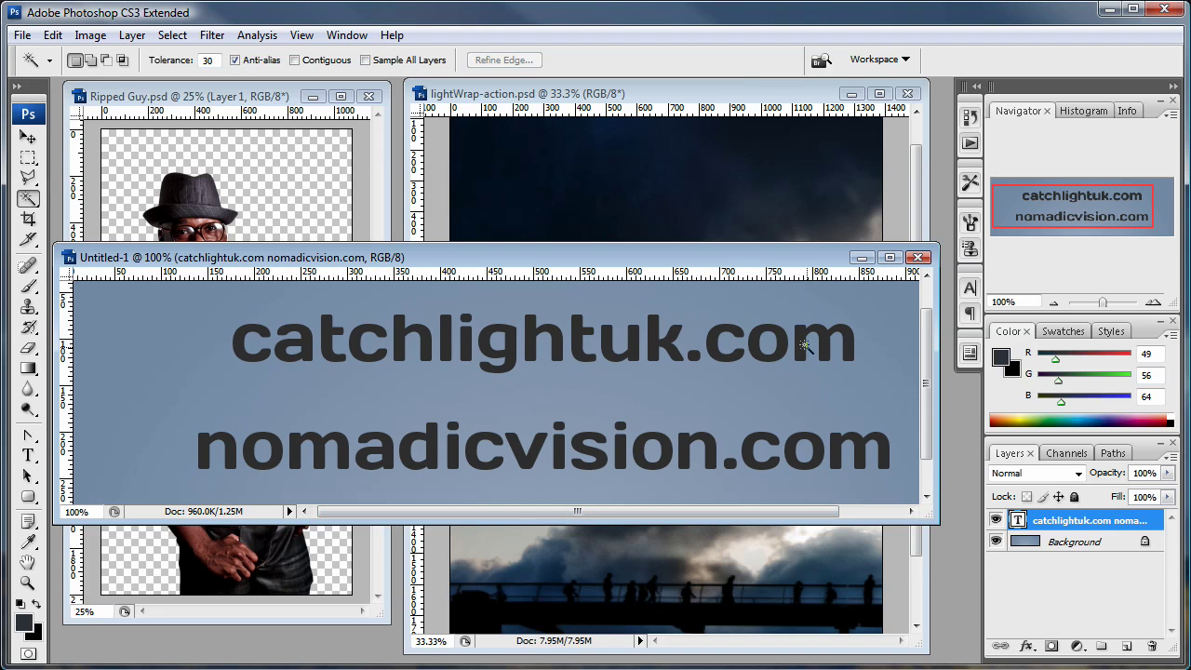
pyautogui.click(860, 261)
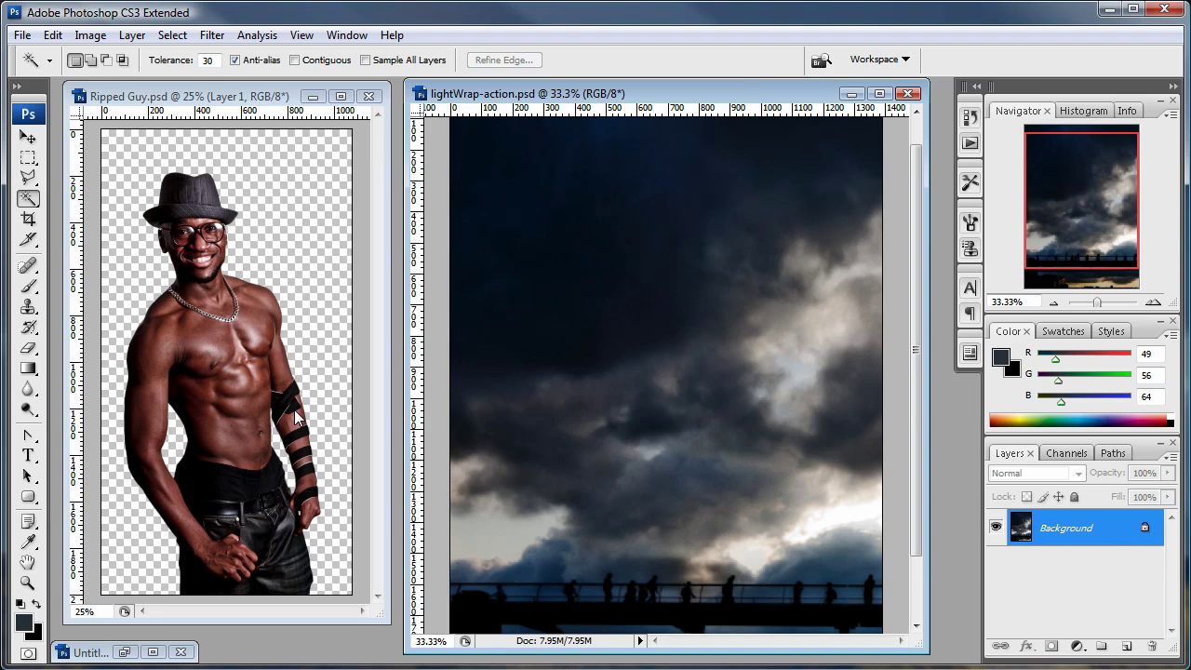
# Copy the man's layer from Ripped Guy.psd into lightWrap-action.psd and position him left of centre with his legs meeting the canvas's lower edge.
pyautogui.click(261, 96)
pyautogui.moveTo(1072, 543); pyautogui.dragTo(653, 507)
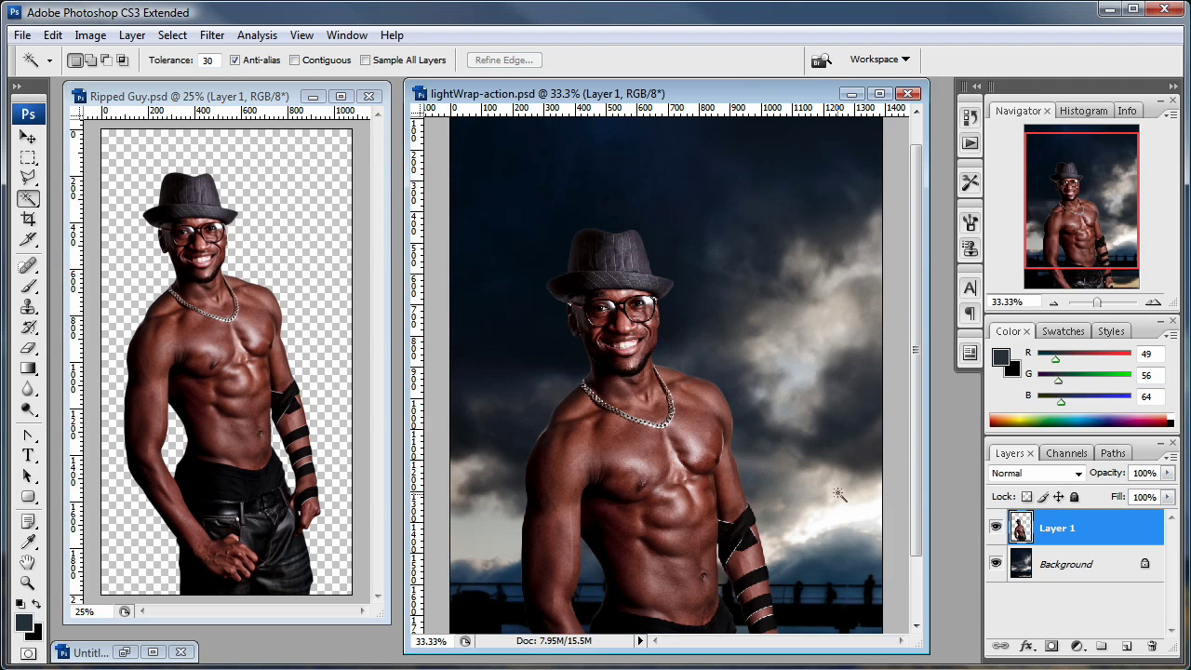
pyautogui.moveTo(920, 419); pyautogui.dragTo(915, 510)
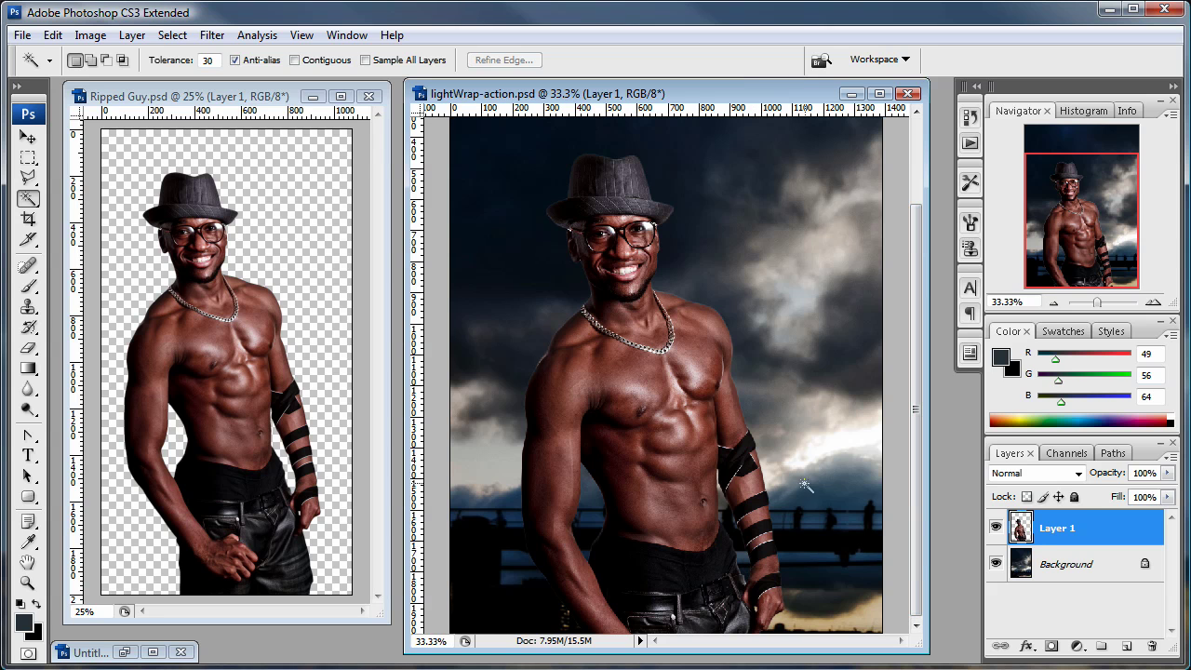
pyautogui.scroll(3, 821, 486)
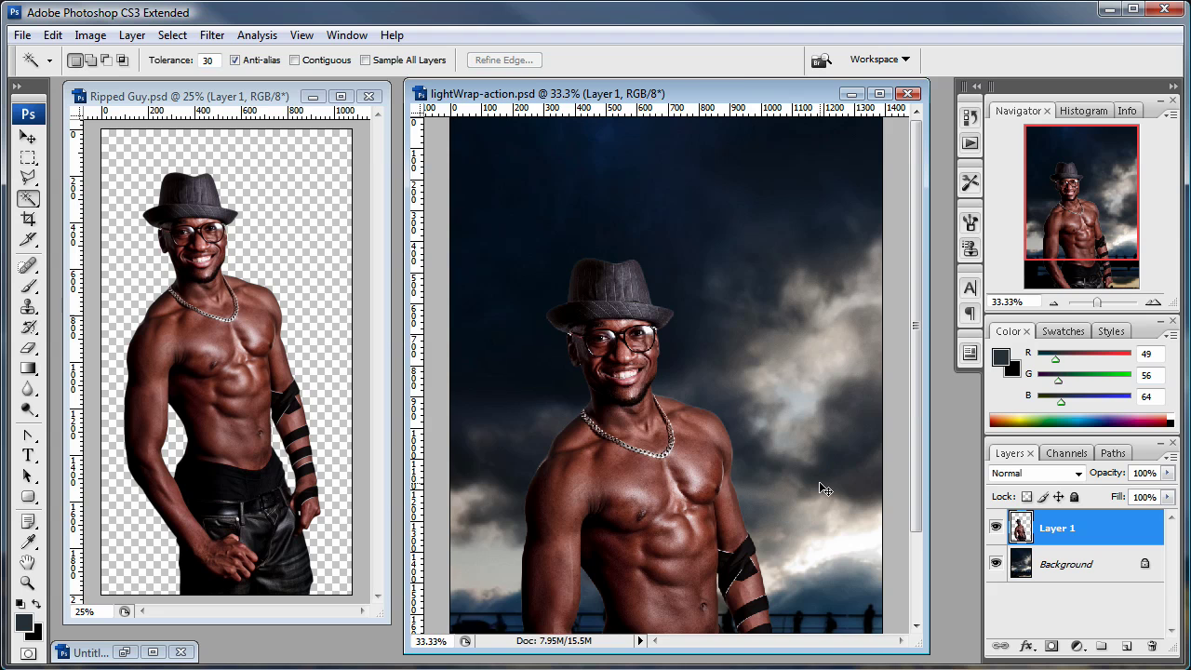
pyautogui.hotkey('ctrl', '-')
pyautogui.press('v')
pyautogui.moveTo(686, 519); pyautogui.dragTo(652, 462)
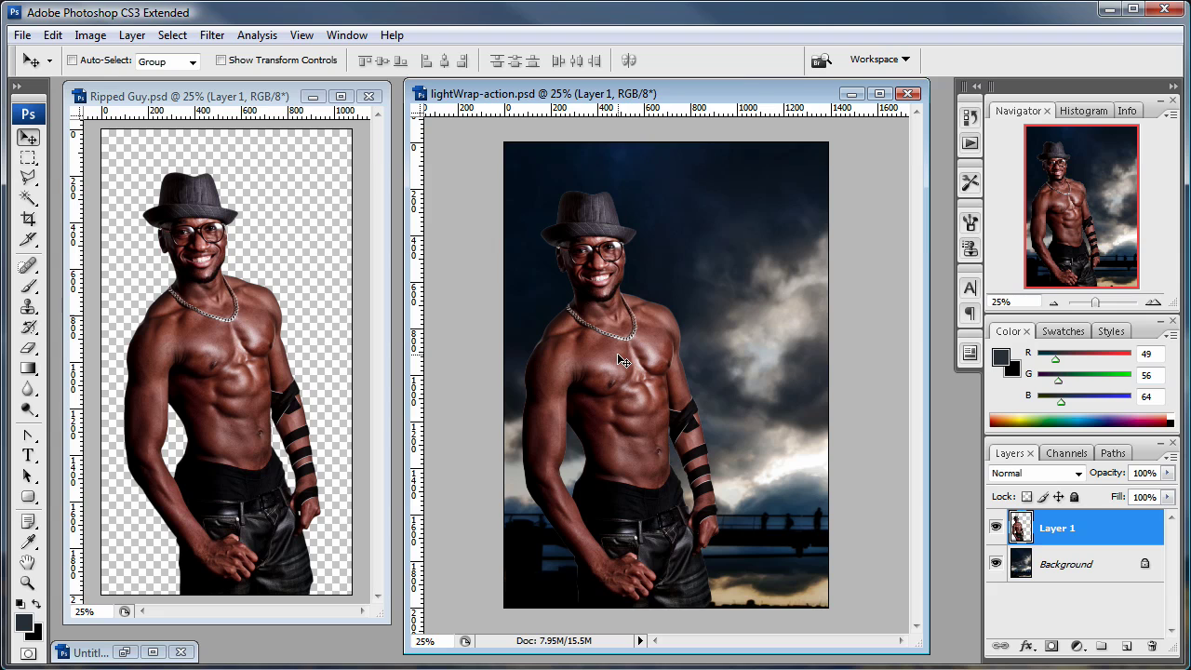
# Duplicate the Background layer as "Light Wrap" and place it above the man's layer.
pyautogui.click(1068, 572)
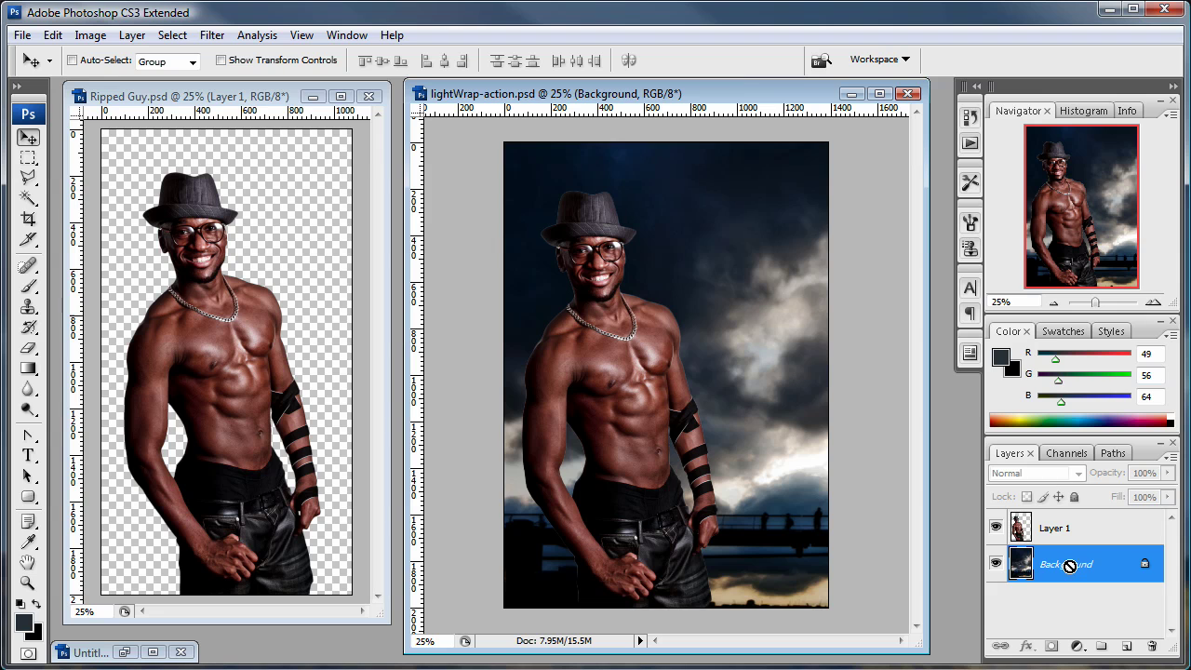
pyautogui.hotkey('ctrl', 'j')
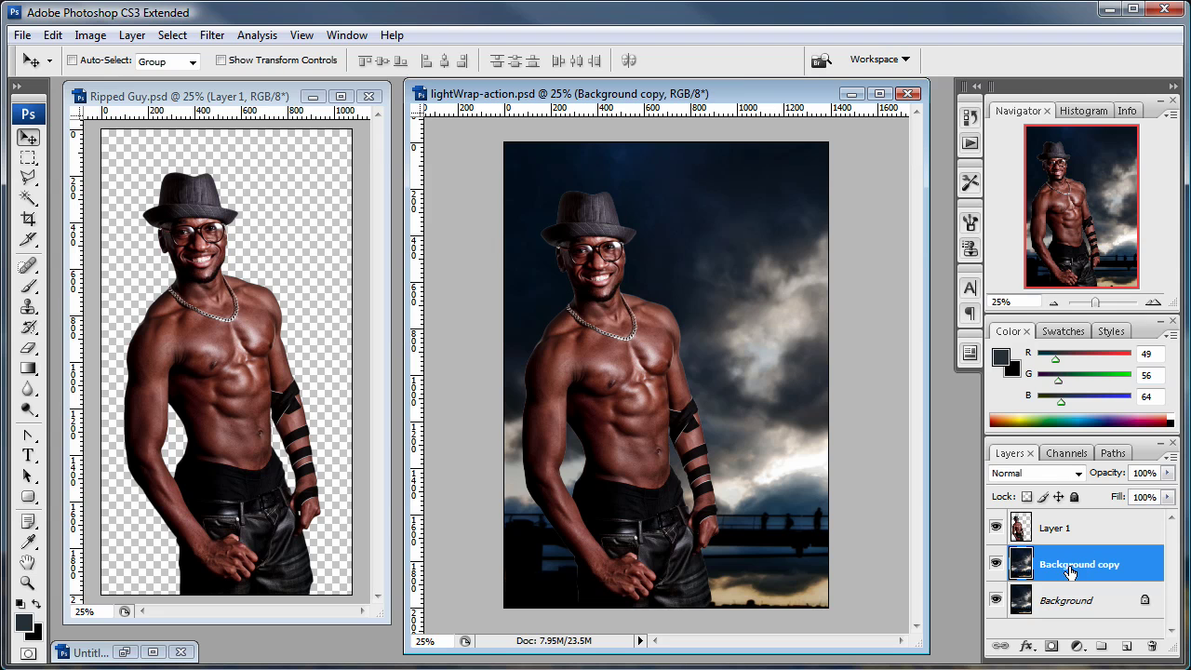
pyautogui.doubleClick(1070, 567)
pyautogui.write('Light Wrap')
pyautogui.press('Return')
pyautogui.moveTo(1112, 571); pyautogui.dragTo(1107, 518)
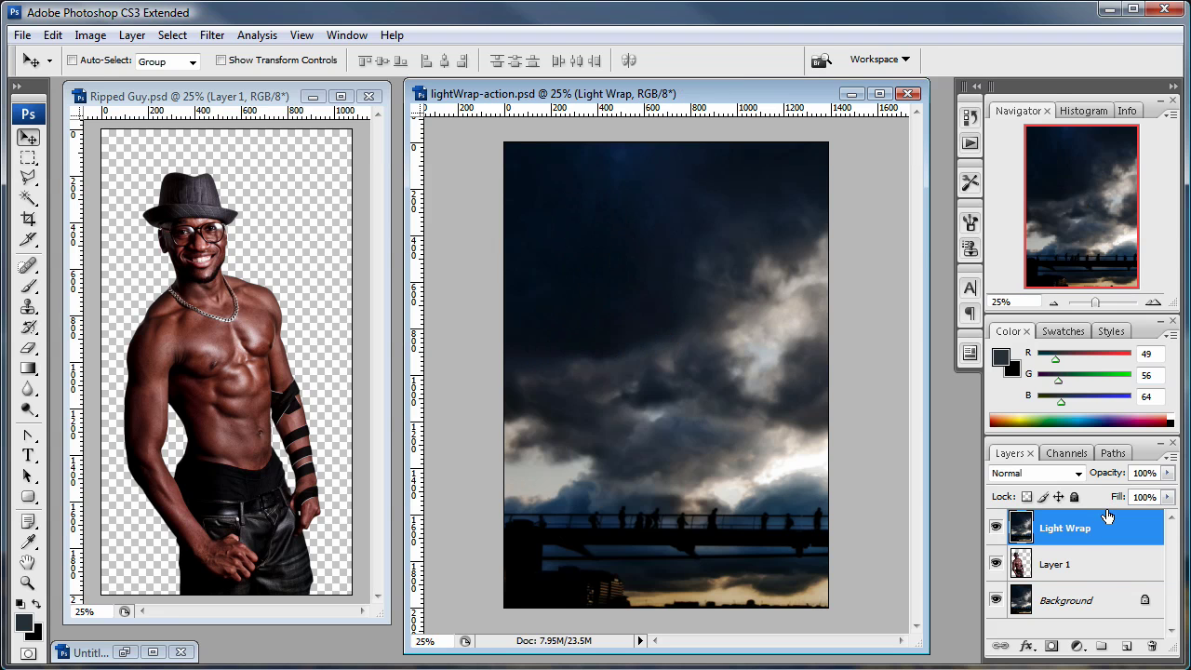
# Rename Layer 1, which holds the man, as "Subject".
pyautogui.doubleClick(1061, 566)
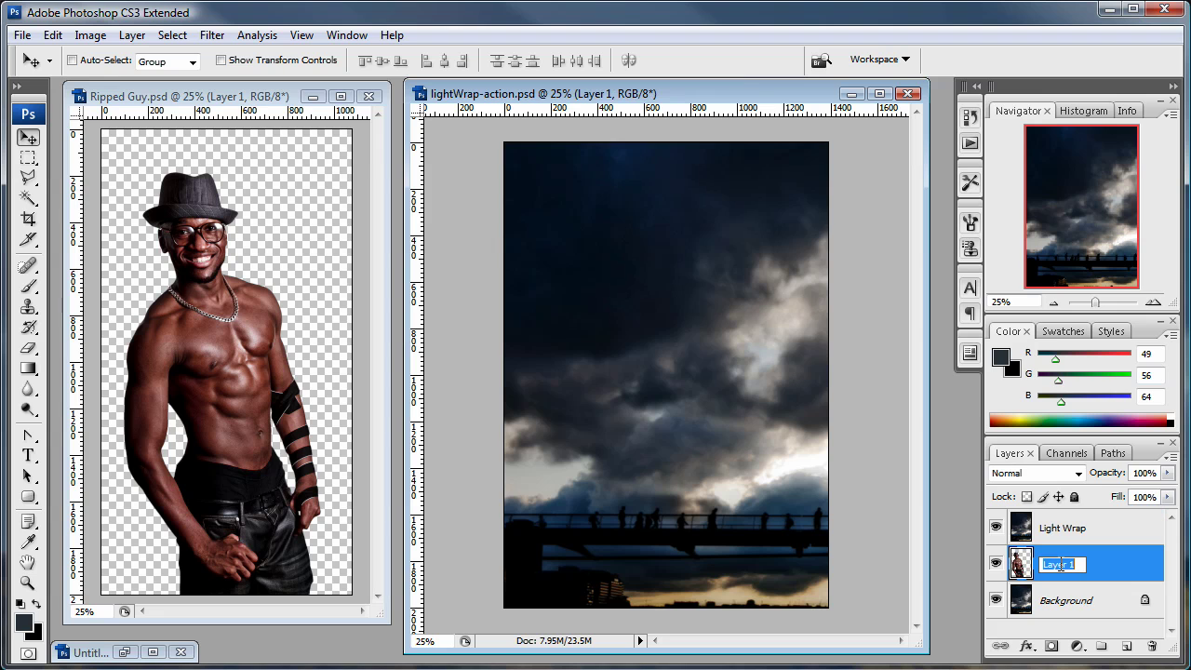
pyautogui.write('Subject')
pyautogui.press('Return')
# Apply a Gaussian Blur with a 9.0-pixel radius to the Light Wrap layer.
pyautogui.click(1077, 540)
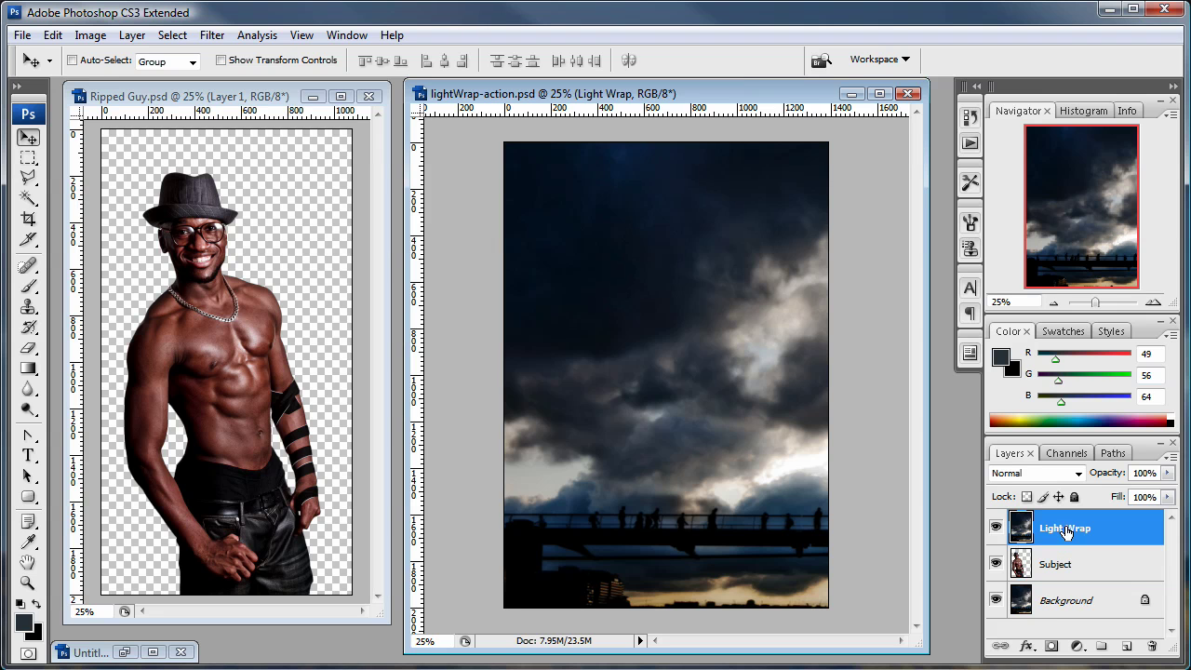
pyautogui.click(212, 36)
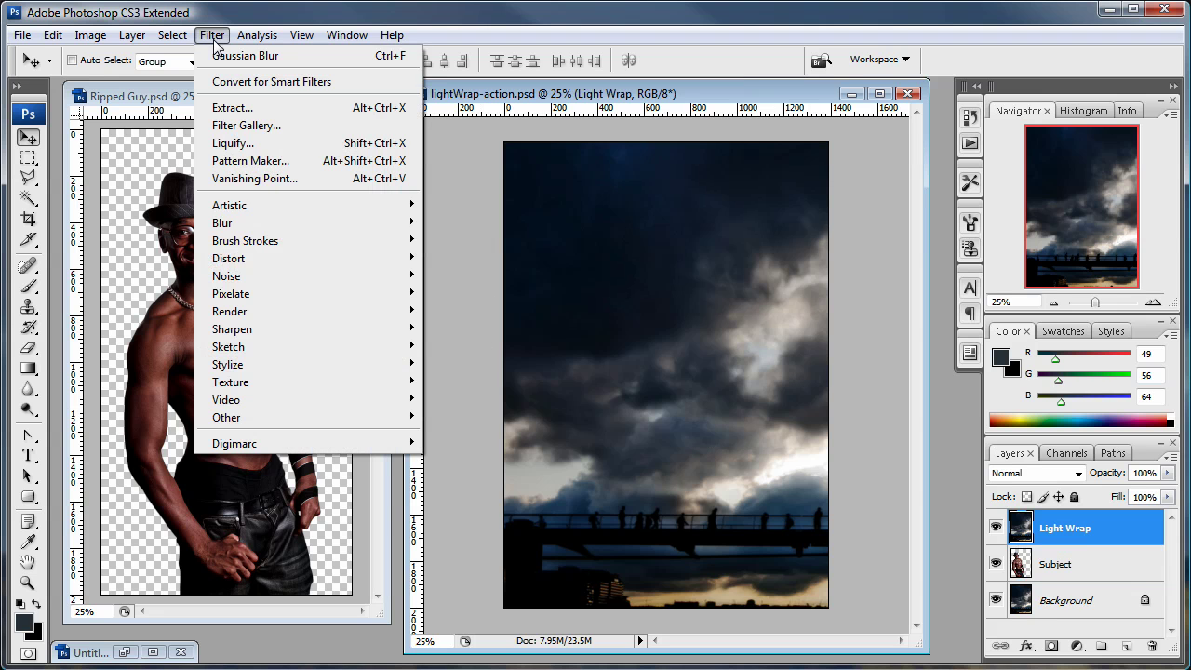
pyautogui.moveTo(268, 226)
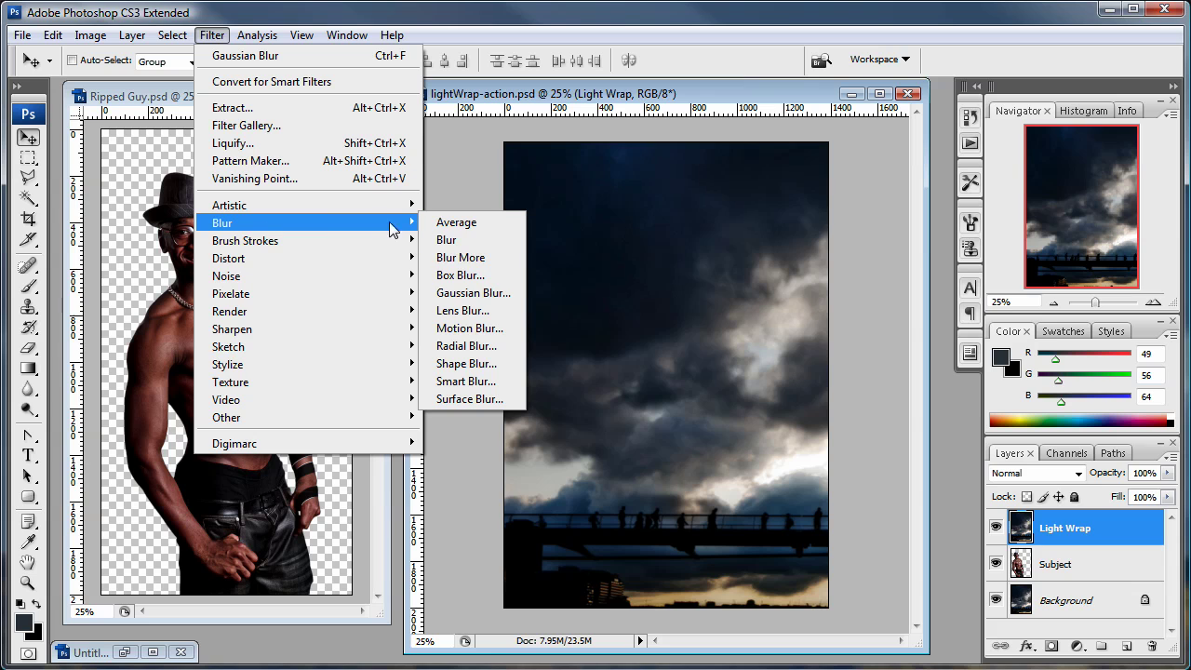
pyautogui.click(485, 293)
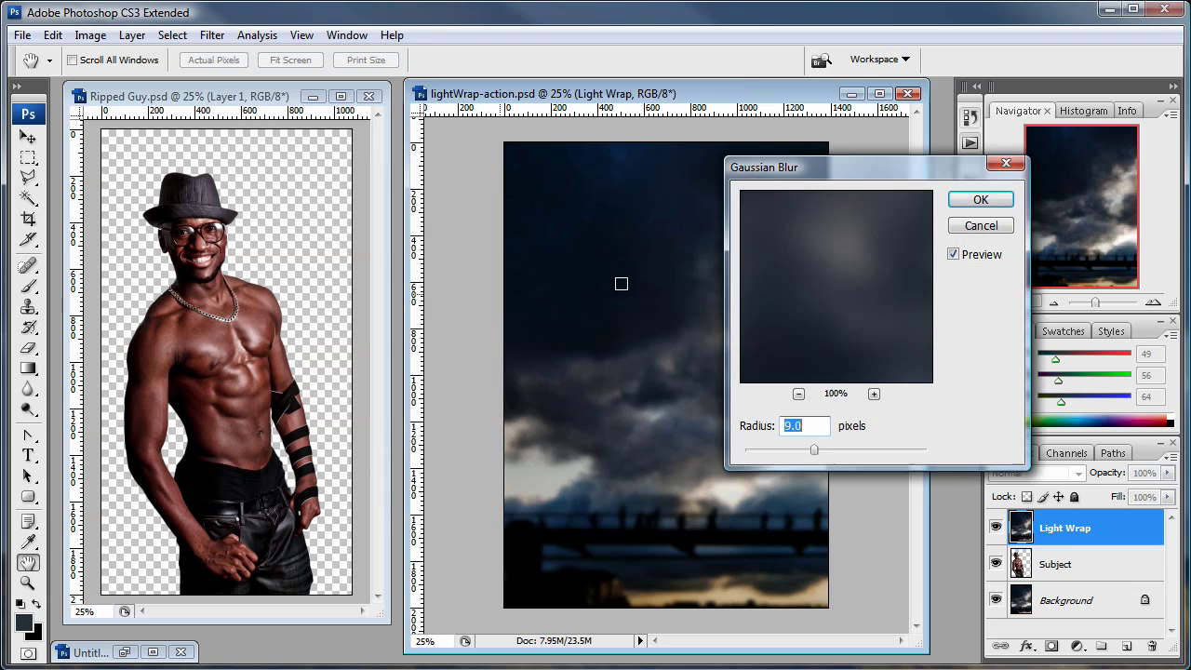
pyautogui.click(799, 394)
pyautogui.click(799, 394)
pyautogui.click(799, 394)
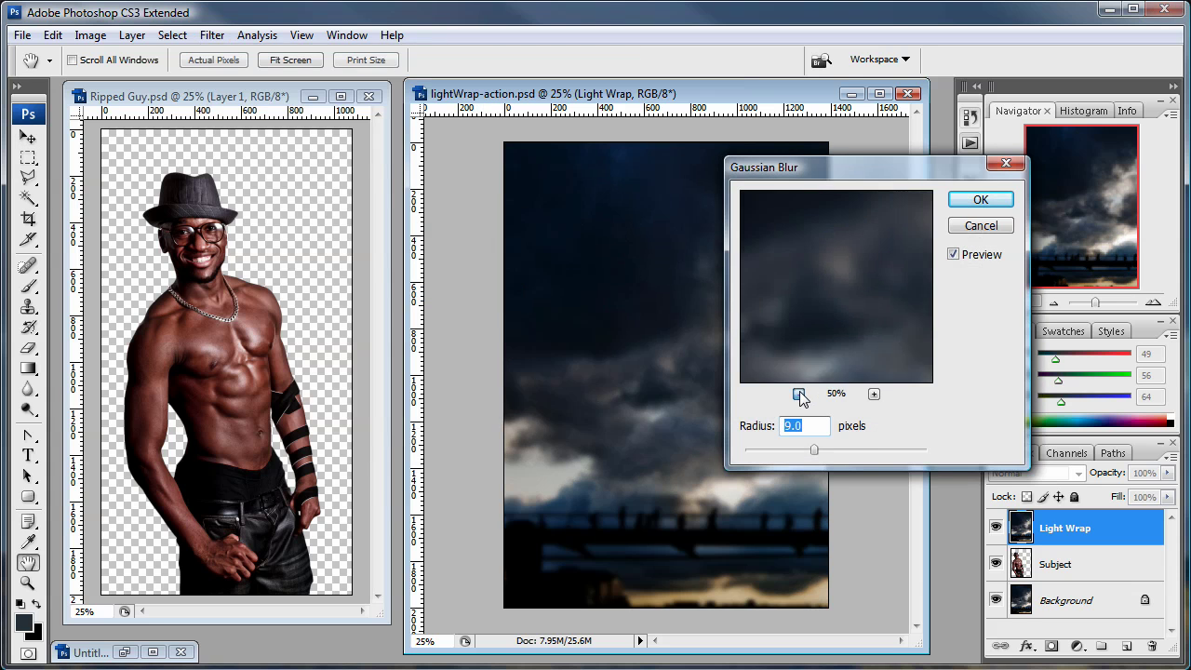
pyautogui.click(799, 394)
pyautogui.click(799, 394)
pyautogui.click(799, 394)
pyautogui.click(799, 394)
pyautogui.click(798, 394)
pyautogui.click(799, 394)
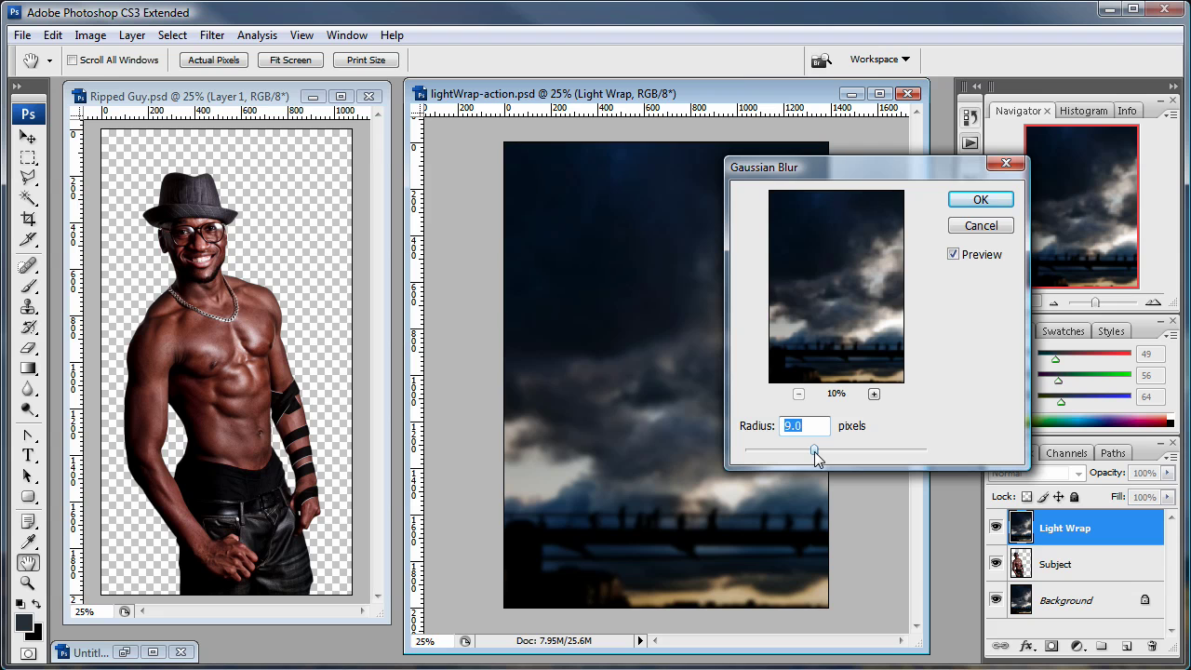
pyautogui.click(983, 200)
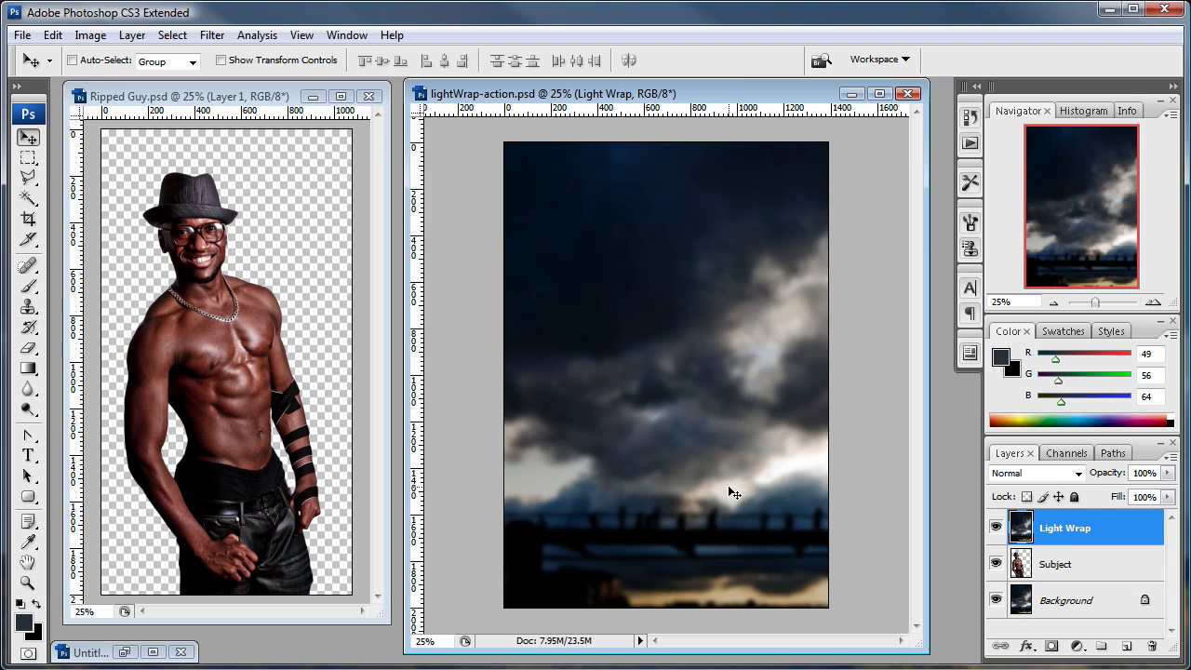
# Mask the Light Wrap layer with the Subject layer's outline, refining the selection edge to Feather 0.2 and Contract/Expand +62.
pyautogui.keyDown('ctrl'); pyautogui.click(1021, 565); pyautogui.keyUp('ctrl')
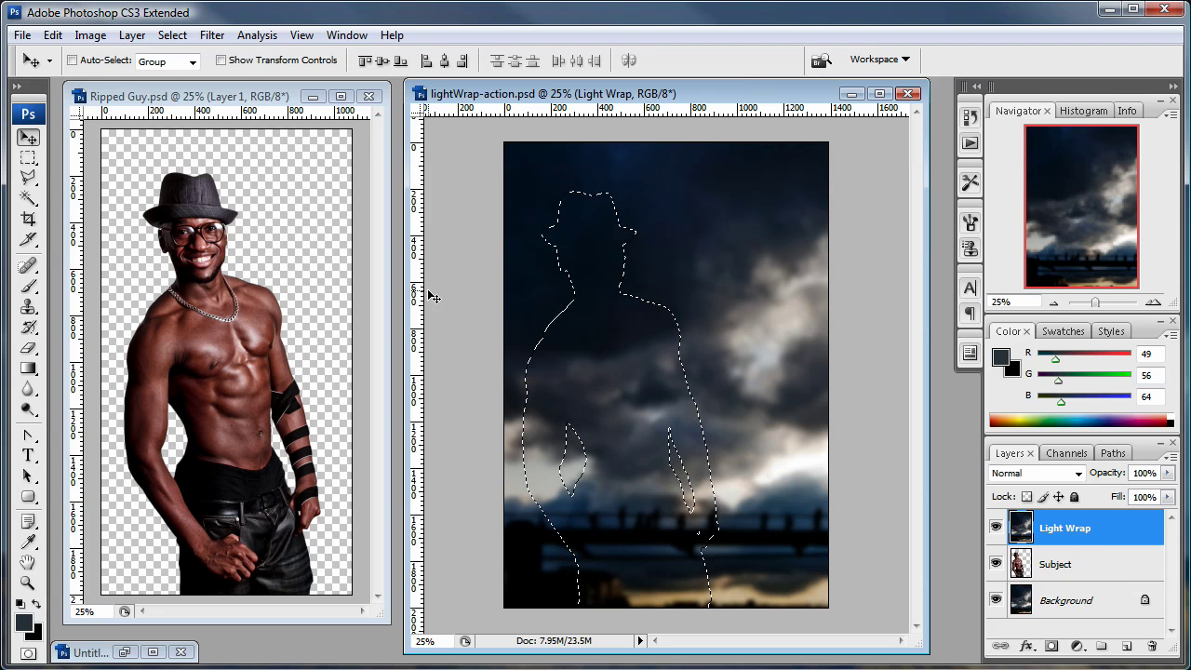
pyautogui.press('w')
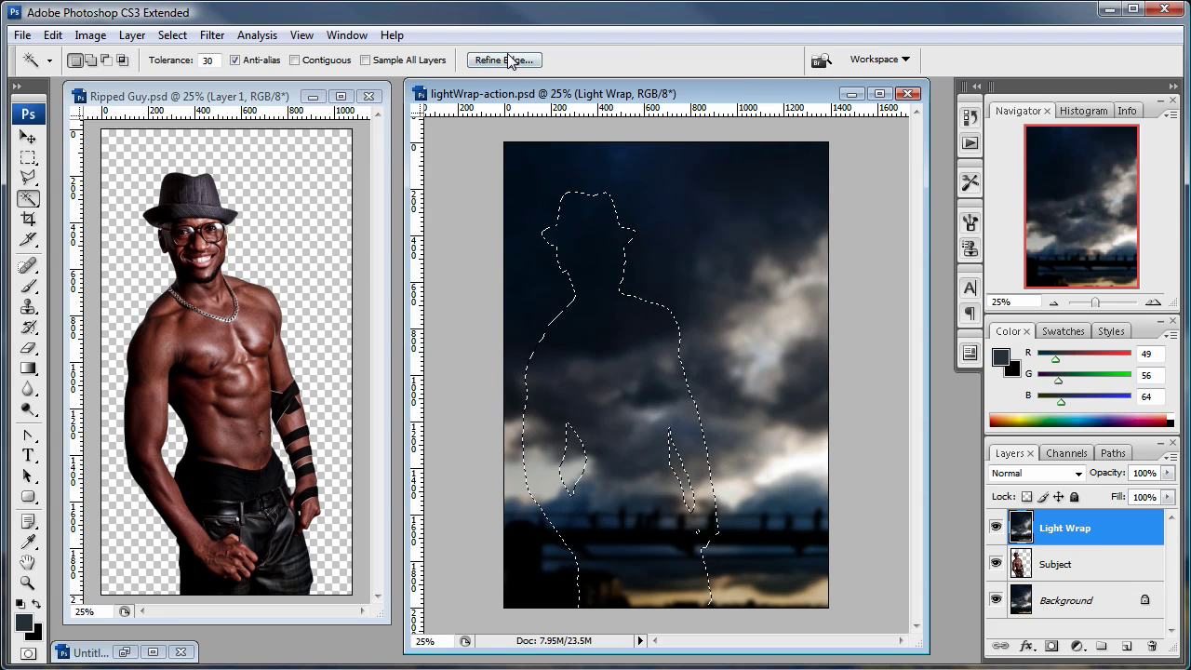
pyautogui.click(503, 59)
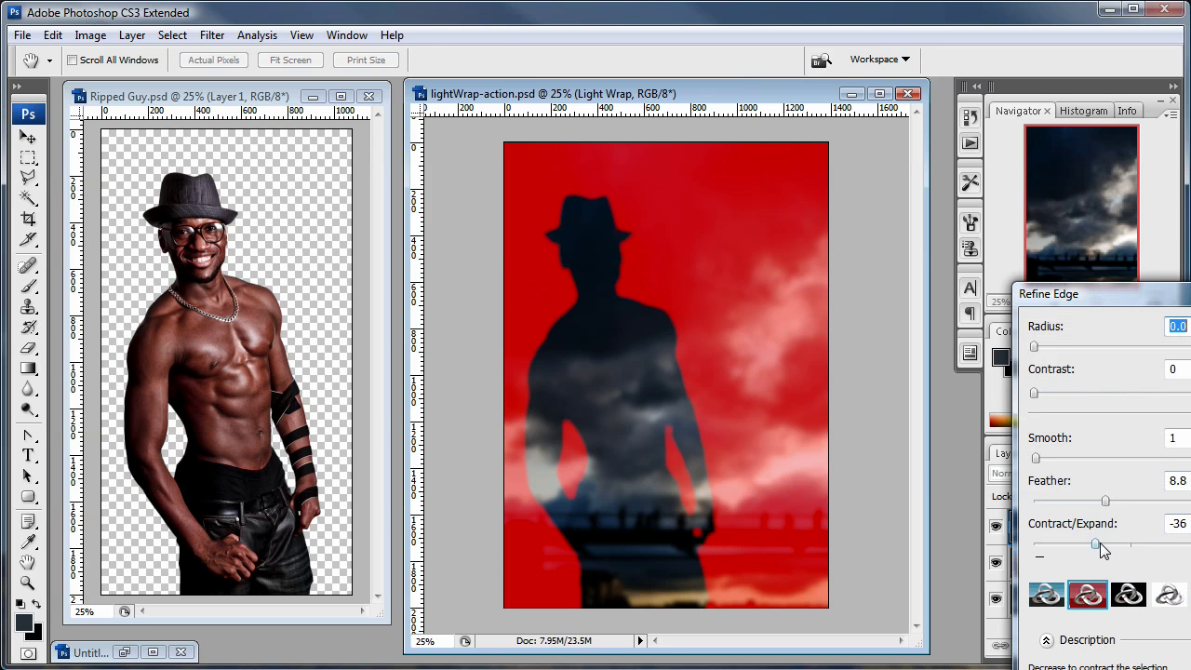
pyautogui.moveTo(1094, 544); pyautogui.dragTo(1180, 547)
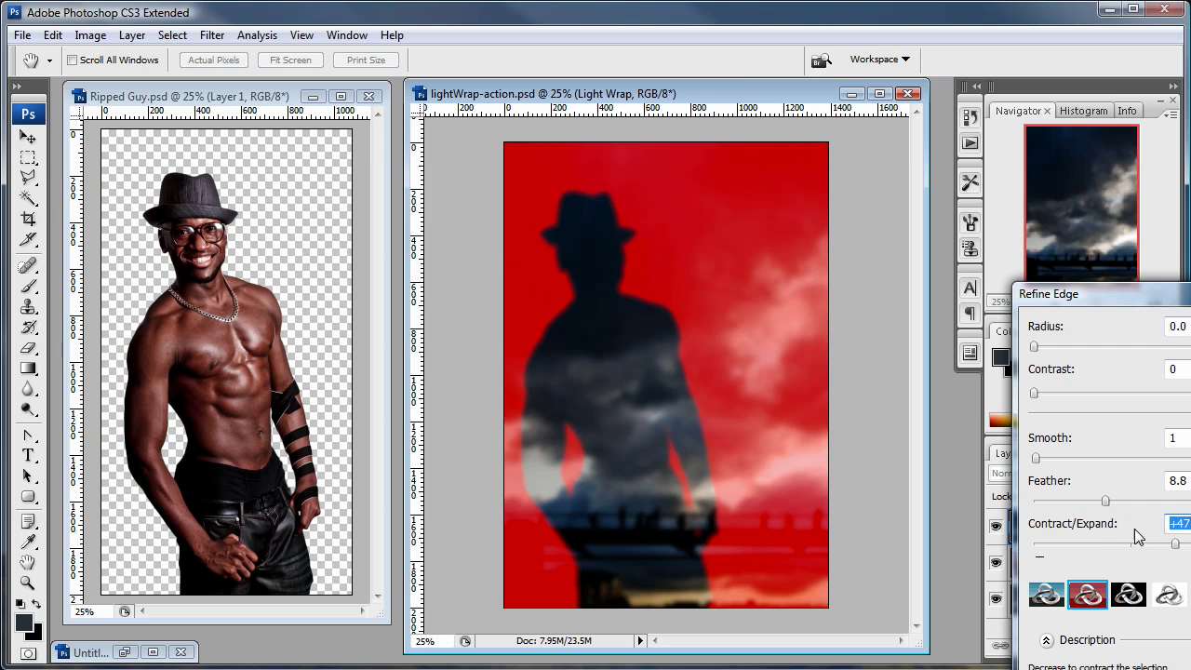
pyautogui.moveTo(1105, 501); pyautogui.dragTo(1035, 512)
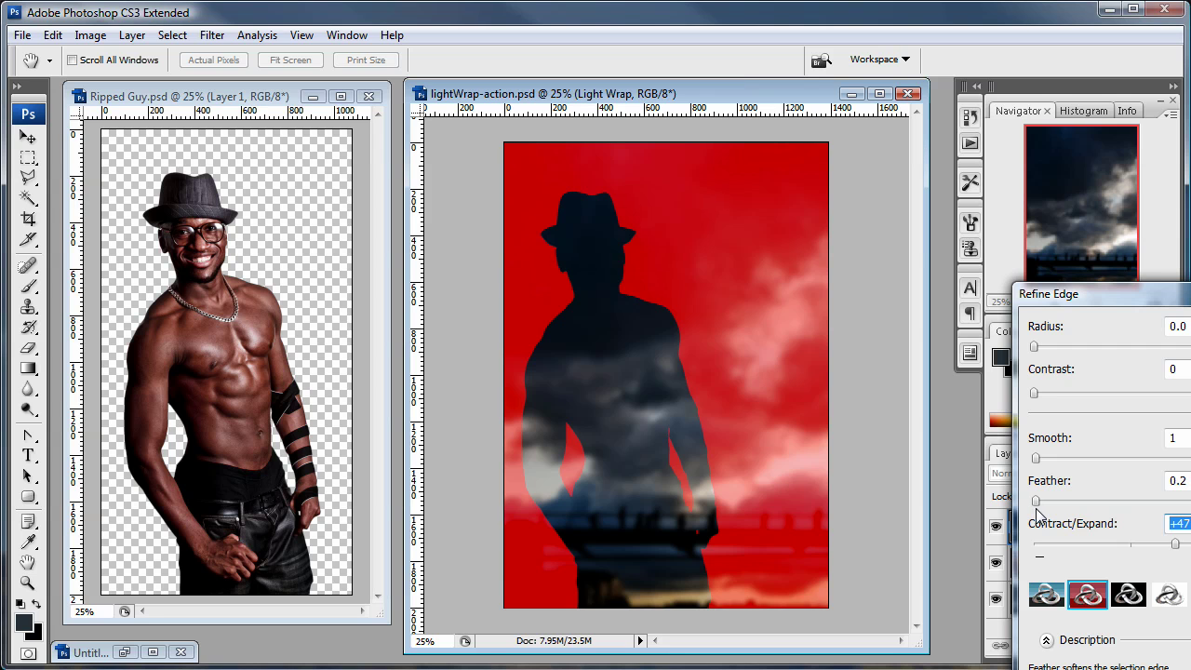
pyautogui.moveTo(1175, 545); pyautogui.dragTo(1189, 552)
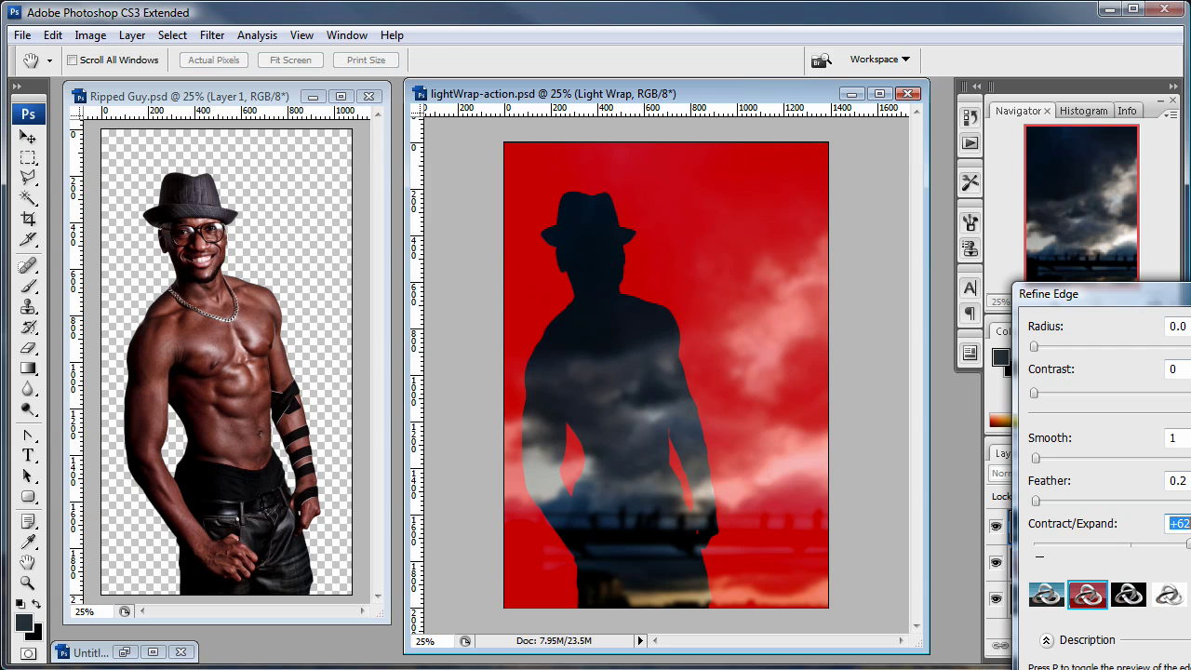
pyautogui.press('Return')
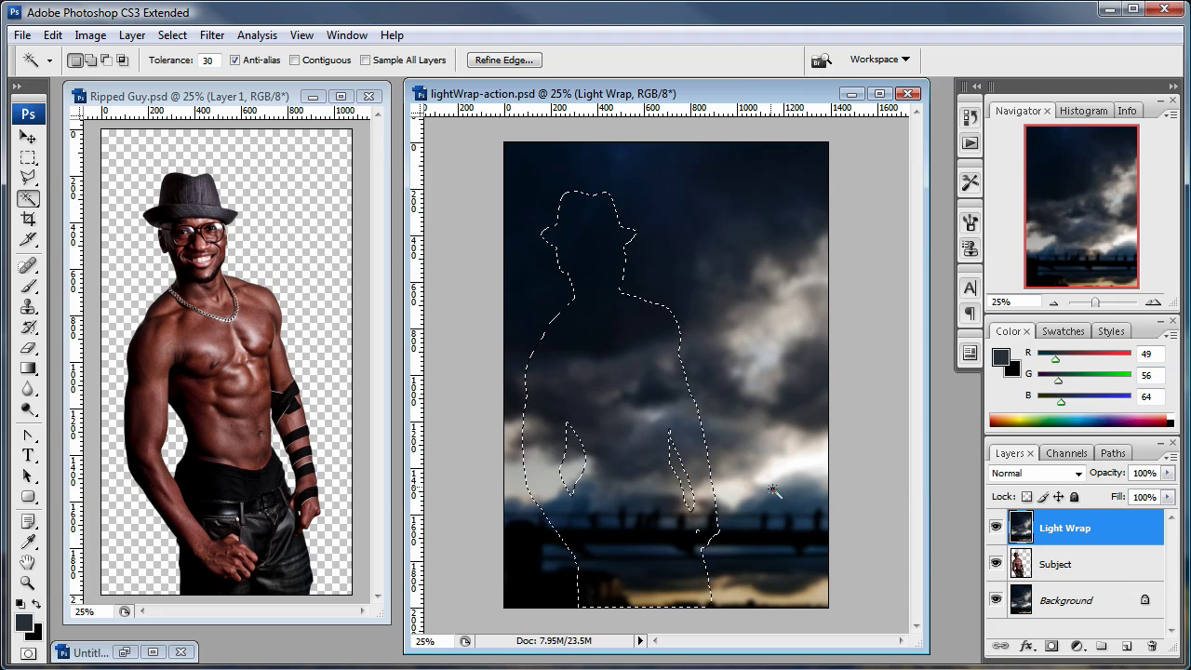
pyautogui.click(1051, 647)
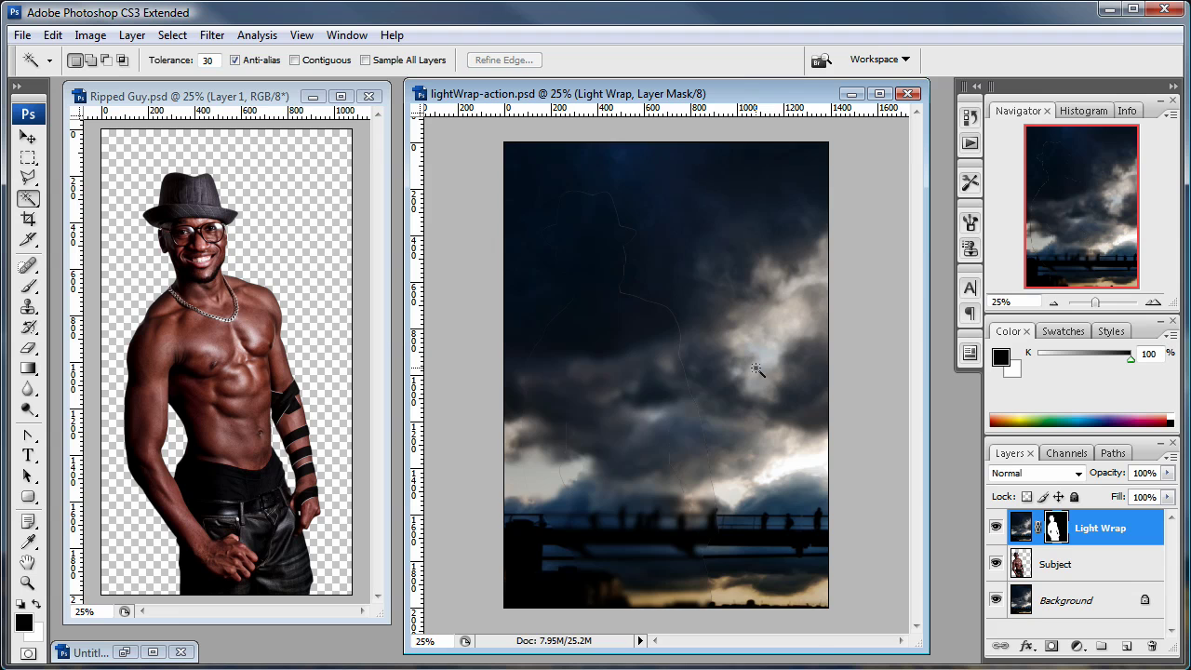
# Examine the masked Light Wrap layer at 100% along the hat, neck and shoulder outline, and across the whole image.
pyautogui.hotkey('ctrl', 'alt', '0')
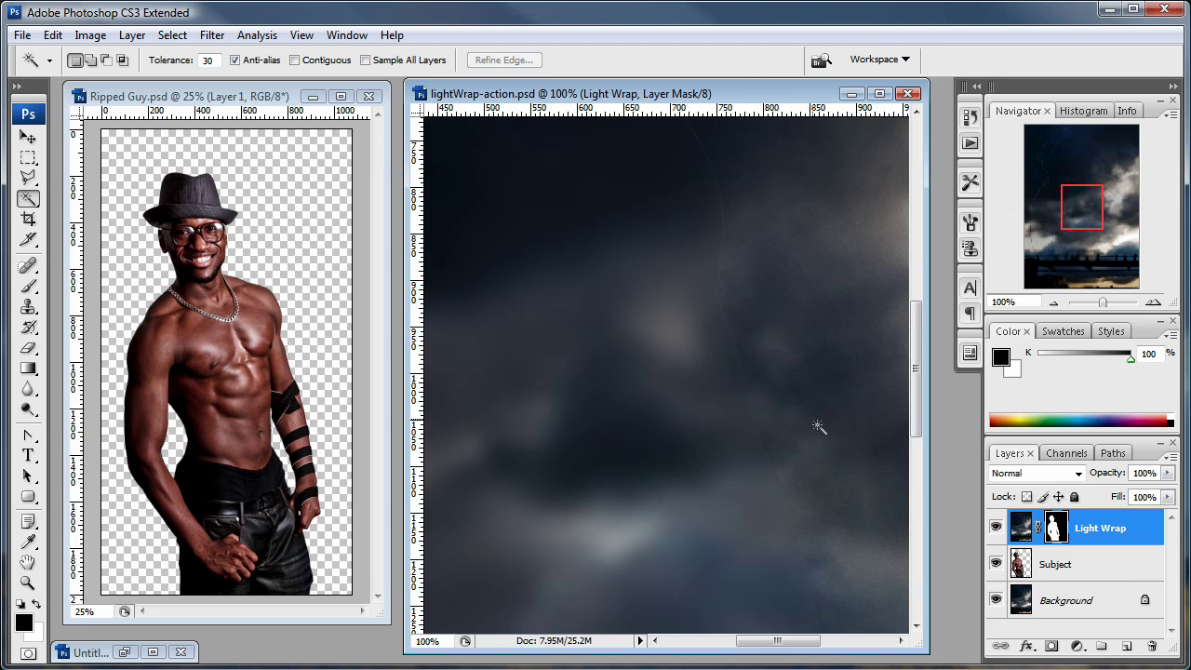
pyautogui.moveTo(766, 213); pyautogui.dragTo(766, 413)
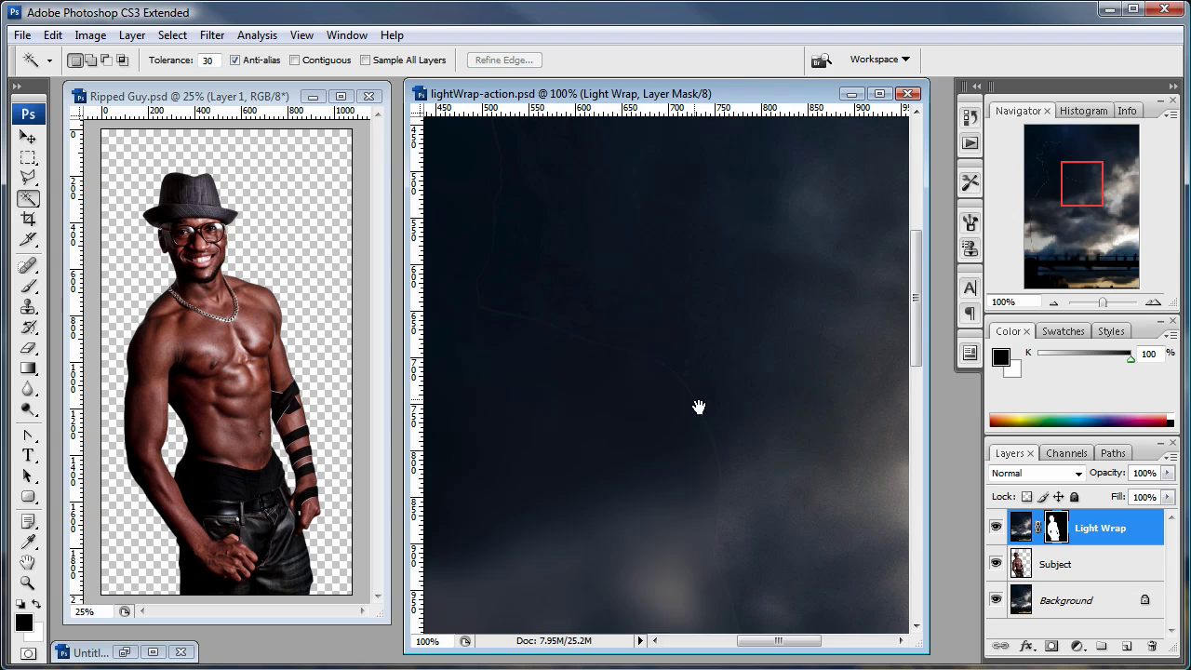
pyautogui.moveTo(697, 407); pyautogui.dragTo(712, 440)
pyautogui.moveTo(591, 443); pyautogui.dragTo(800, 469)
pyautogui.moveTo(696, 289); pyautogui.dragTo(702, 502)
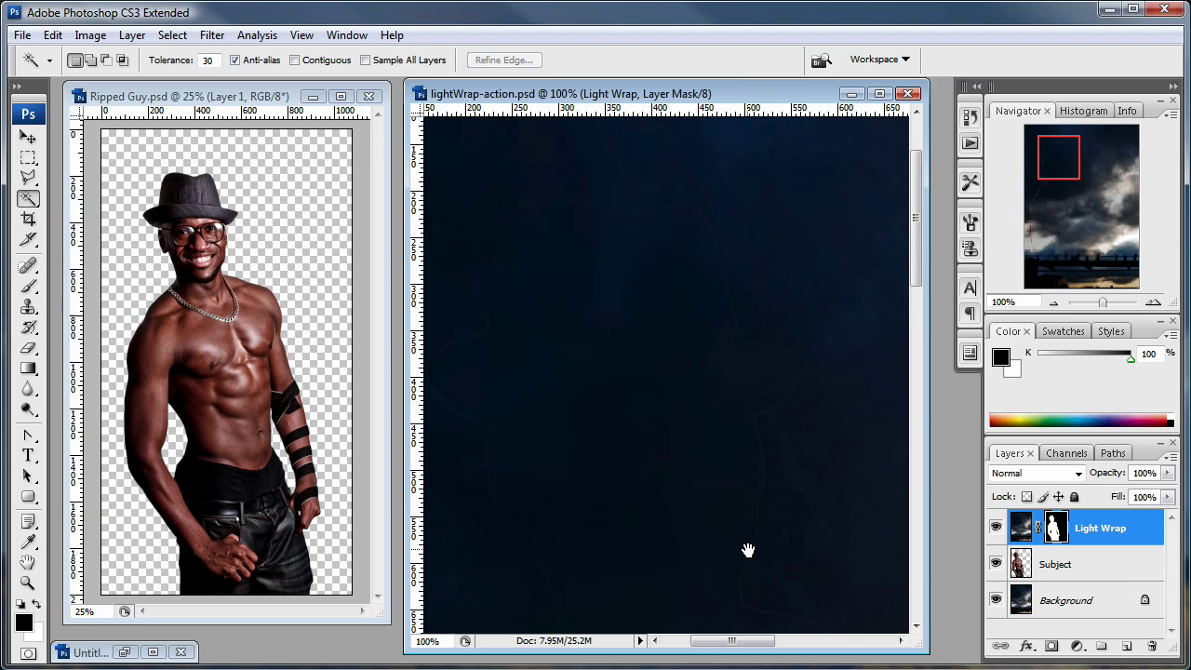
pyautogui.moveTo(748, 550); pyautogui.dragTo(655, 260)
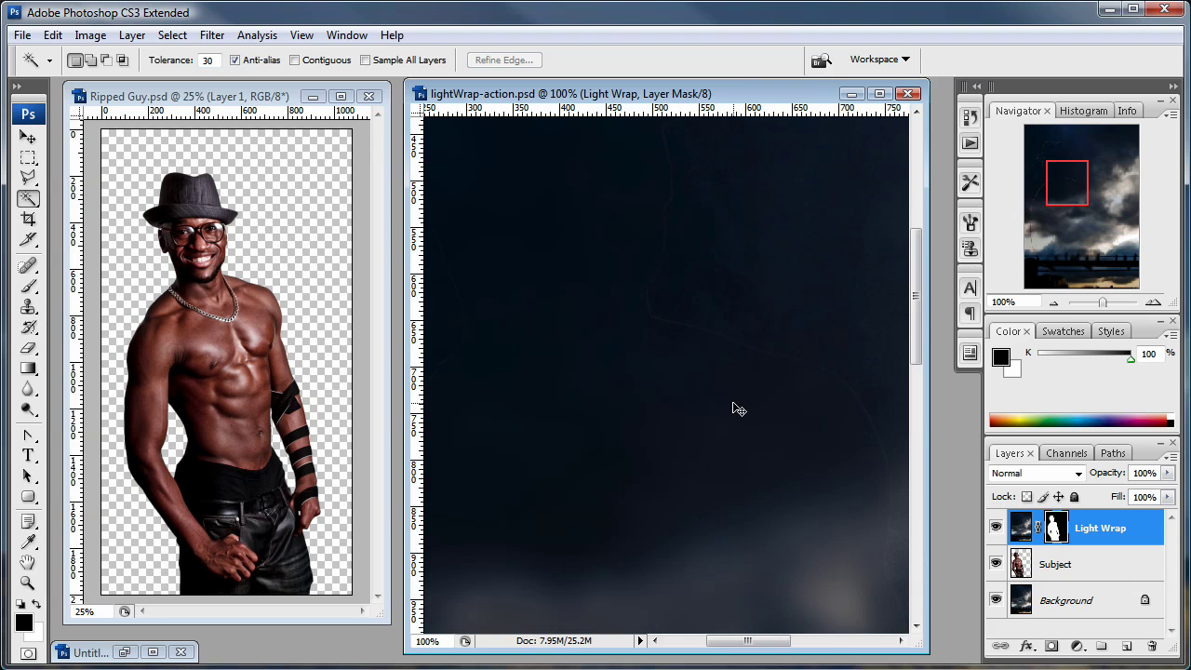
pyautogui.hotkey('ctrl', '-')
pyautogui.hotkey('ctrl', '-')
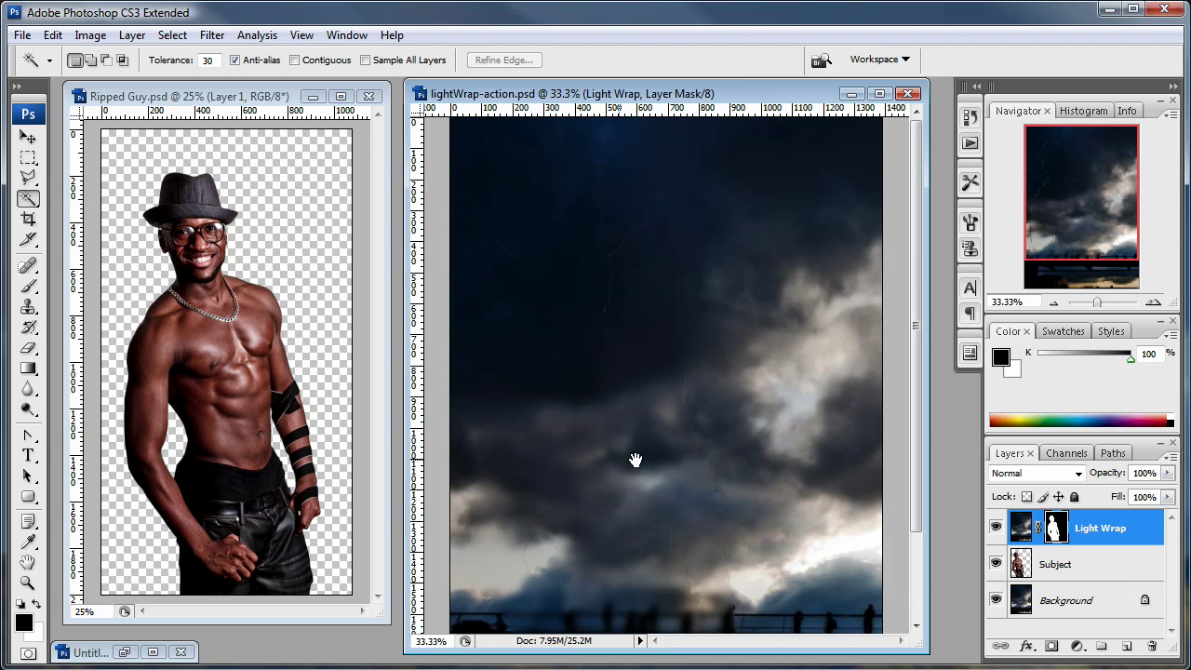
pyautogui.moveTo(635, 460); pyautogui.dragTo(753, 420)
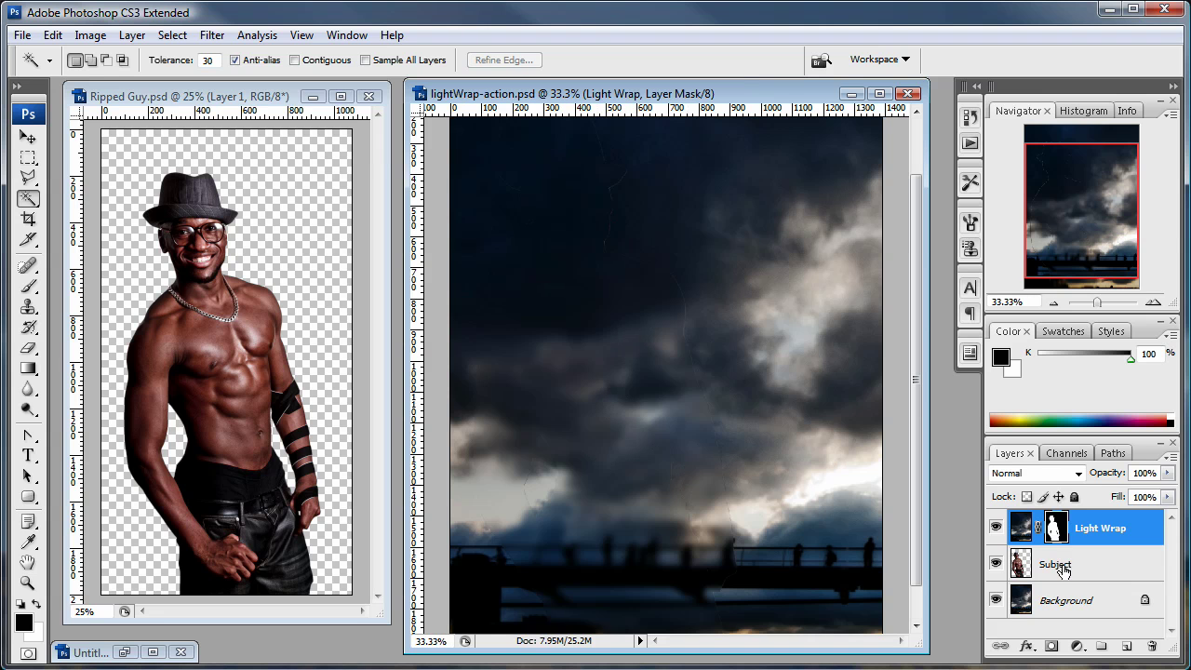
pyautogui.scroll(3, 519, 351)
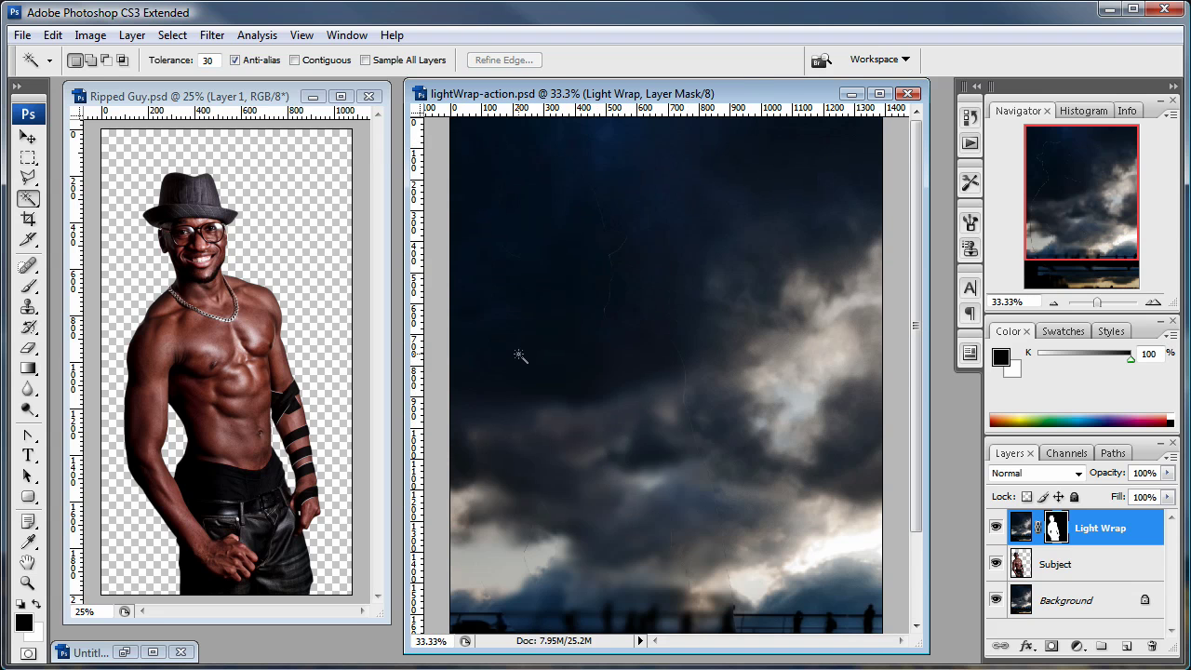
# Refine the edge of the man-shaped selection to Feather 9.0 px and Contract/Expand -42%.
pyautogui.hotkey('ctrl', '-')
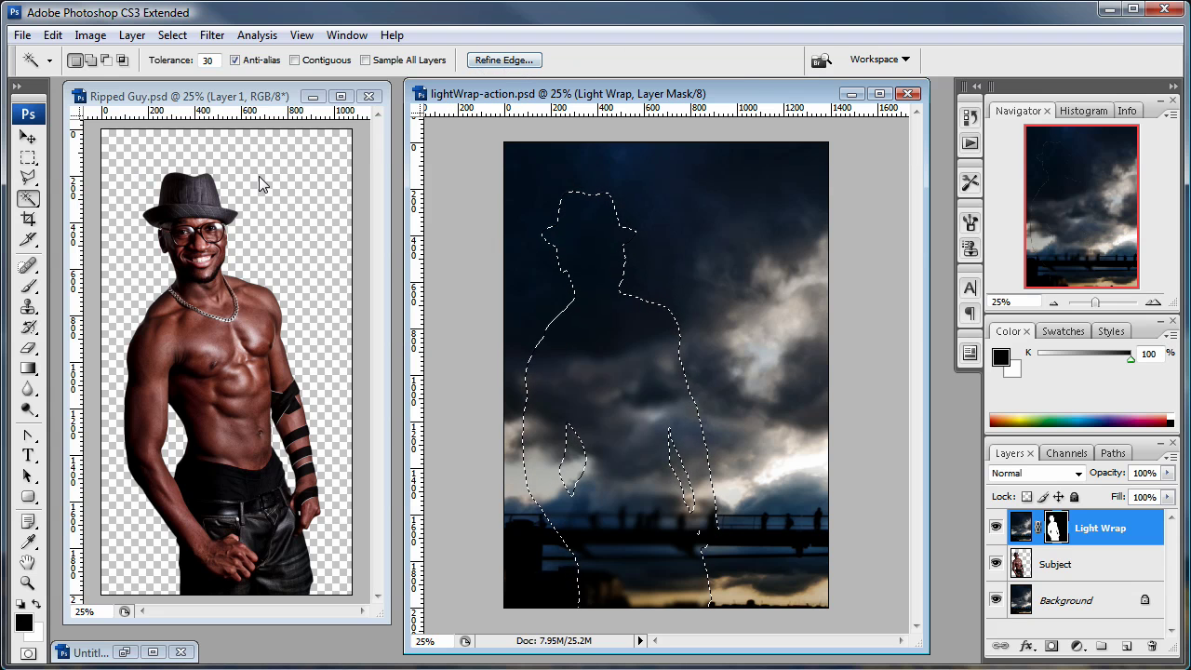
pyautogui.click(29, 178)
pyautogui.click(29, 158)
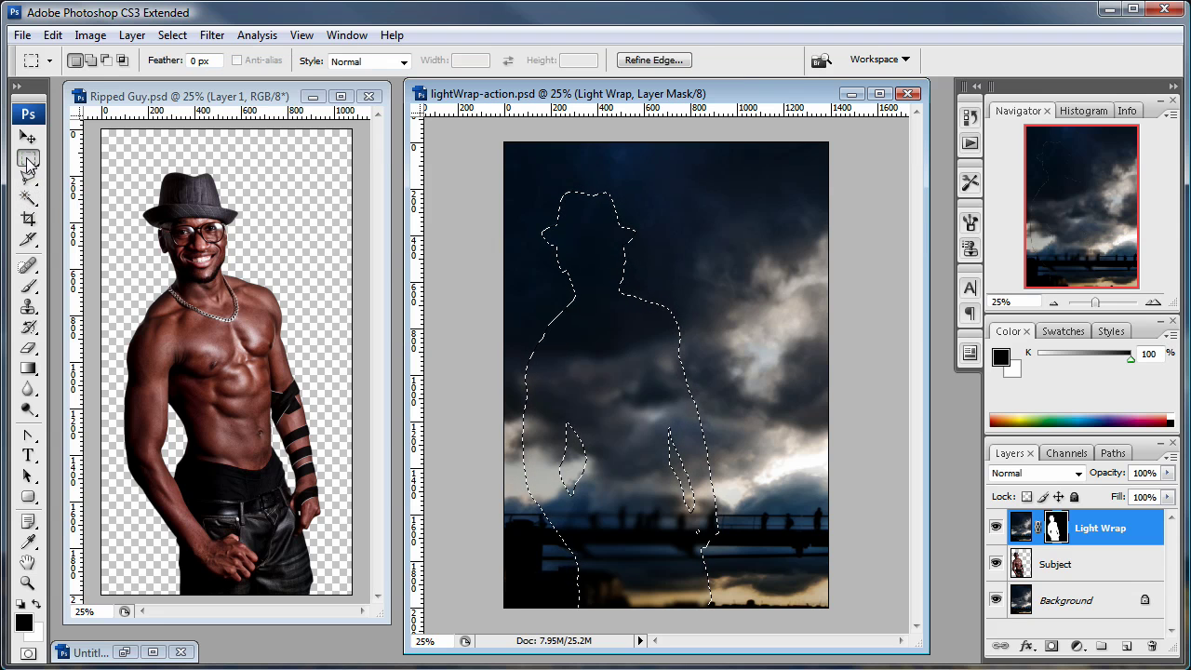
pyautogui.click(29, 198)
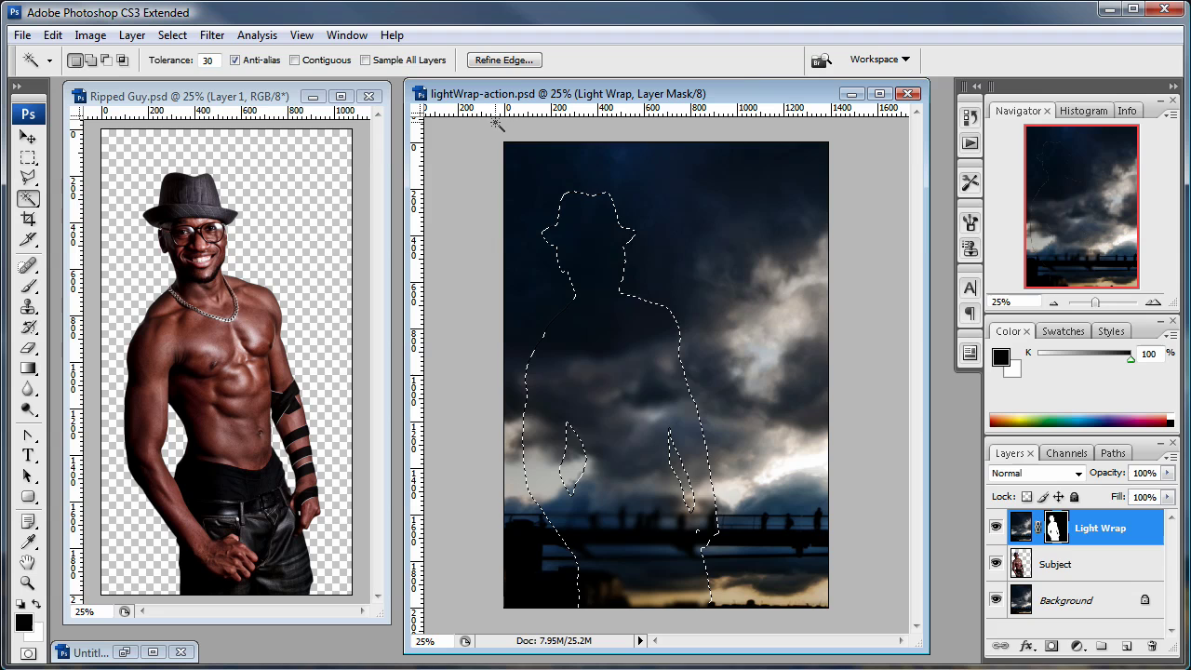
pyautogui.click(503, 60)
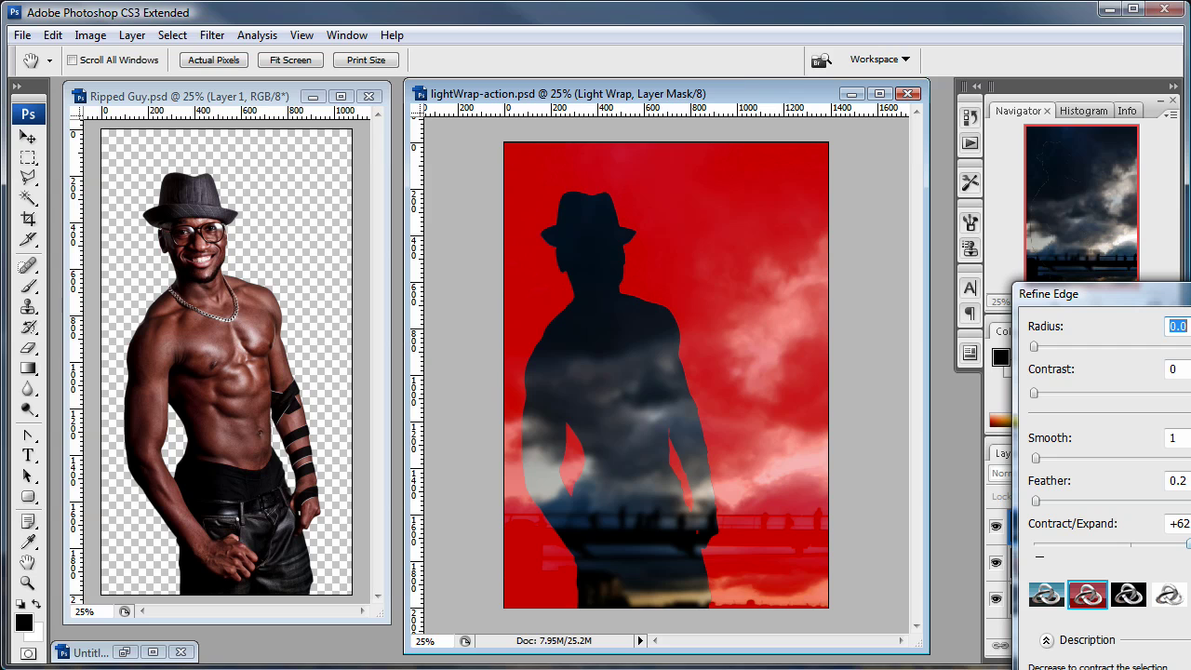
pyautogui.moveTo(1188, 544); pyautogui.dragTo(1097, 560)
pyautogui.press('Down')
pyautogui.press('Down')
pyautogui.press('Down')
pyautogui.moveTo(1036, 504); pyautogui.dragTo(1111, 498)
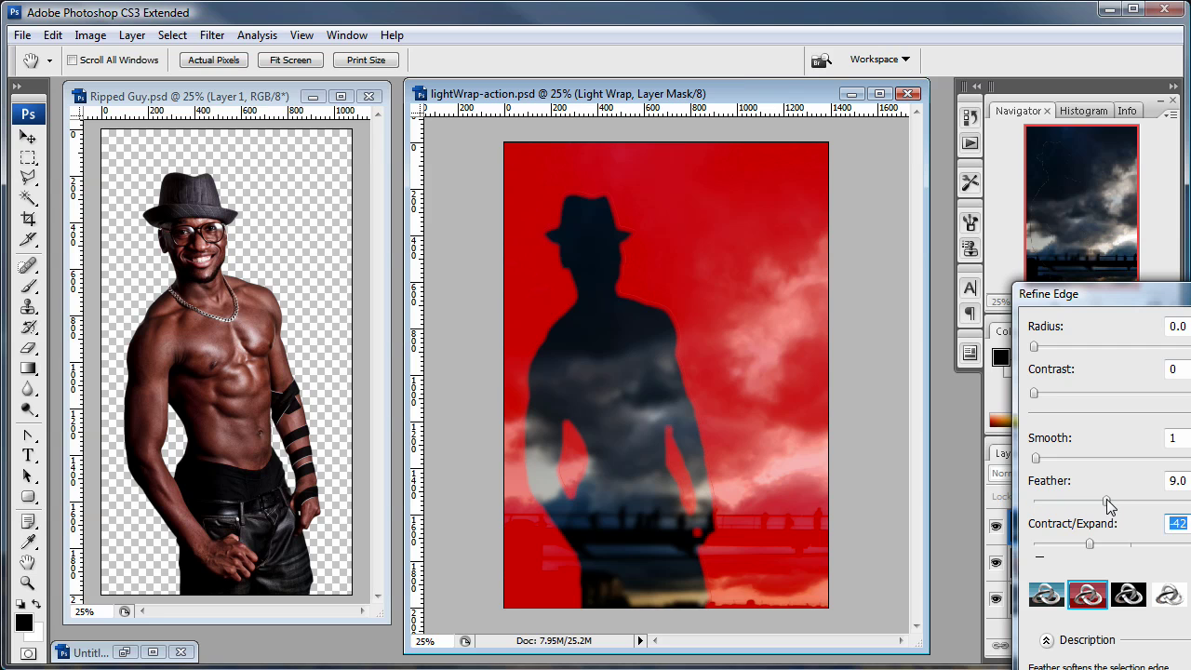
pyautogui.click(1106, 499)
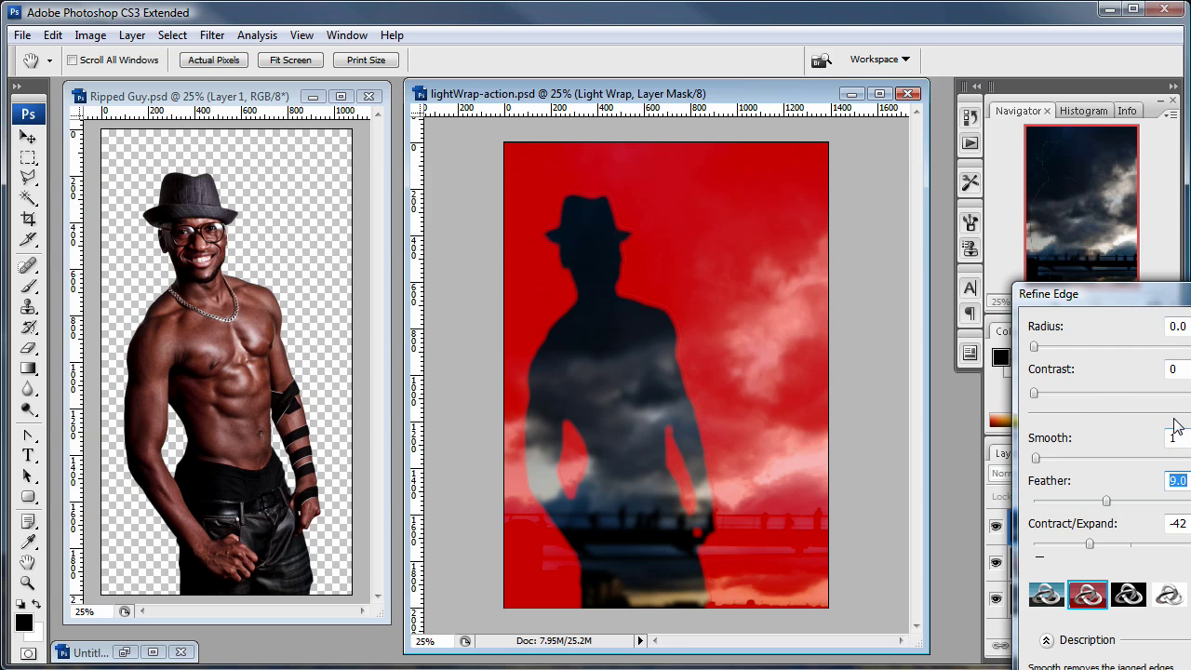
pyautogui.press('Return')
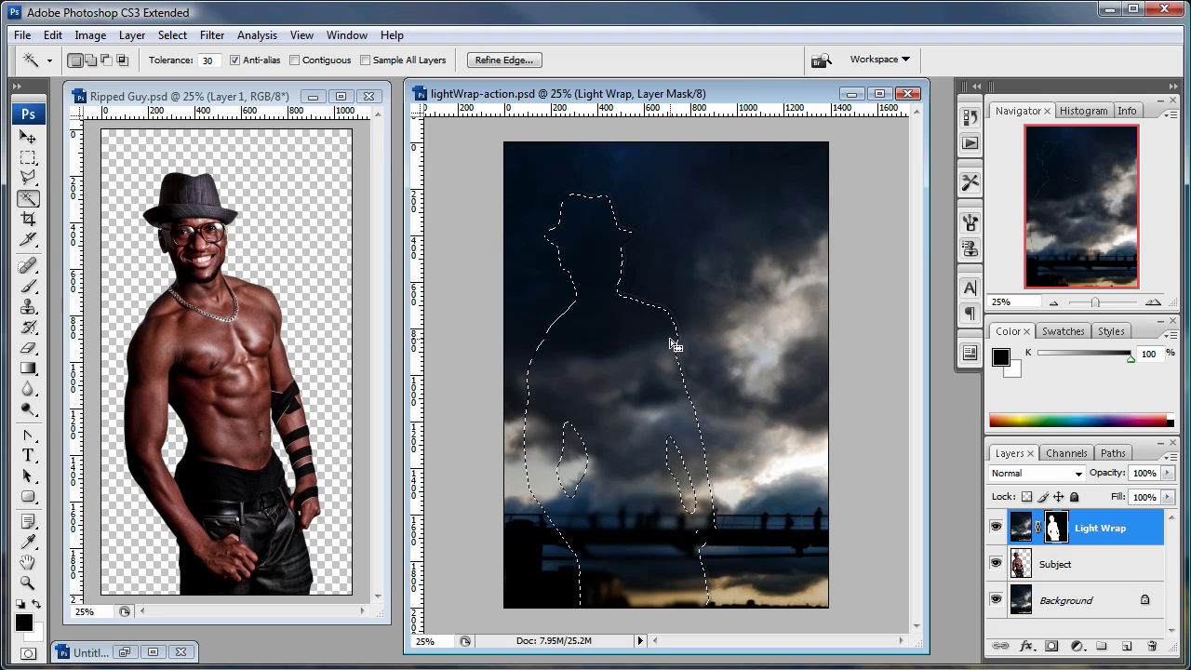
# Delete the selected man-shaped area from the Light Wrap layer's image, not its mask, and deselect.
pyautogui.hotkey('ctrl', 'alt', '0')
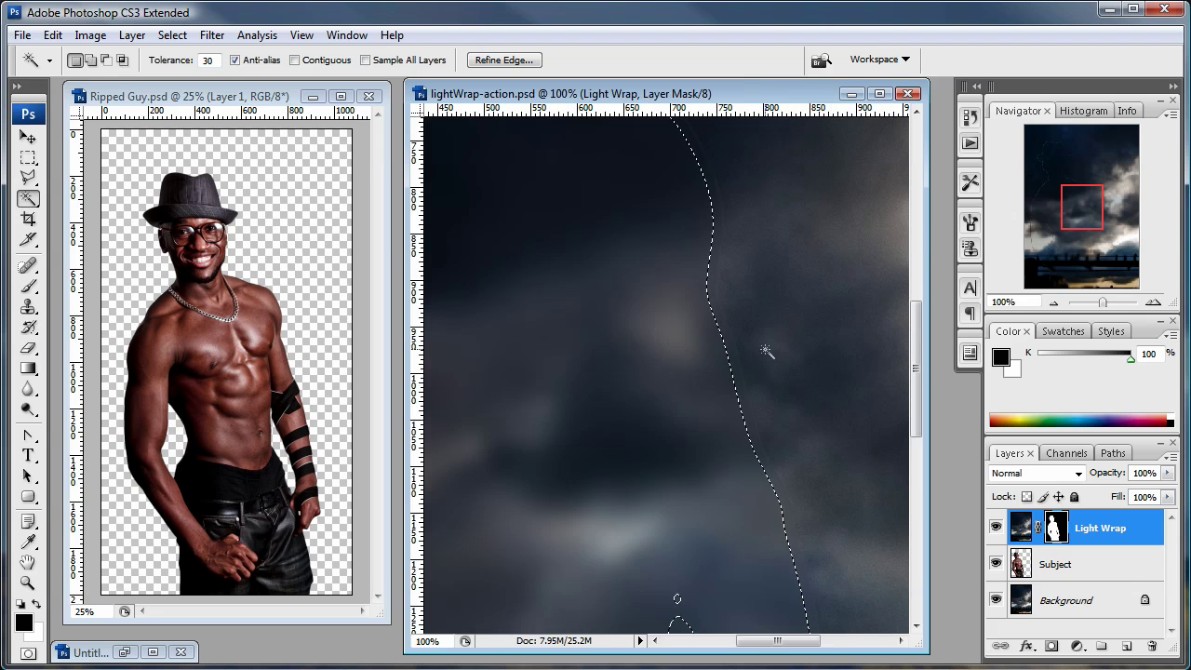
pyautogui.moveTo(734, 354); pyautogui.dragTo(737, 492)
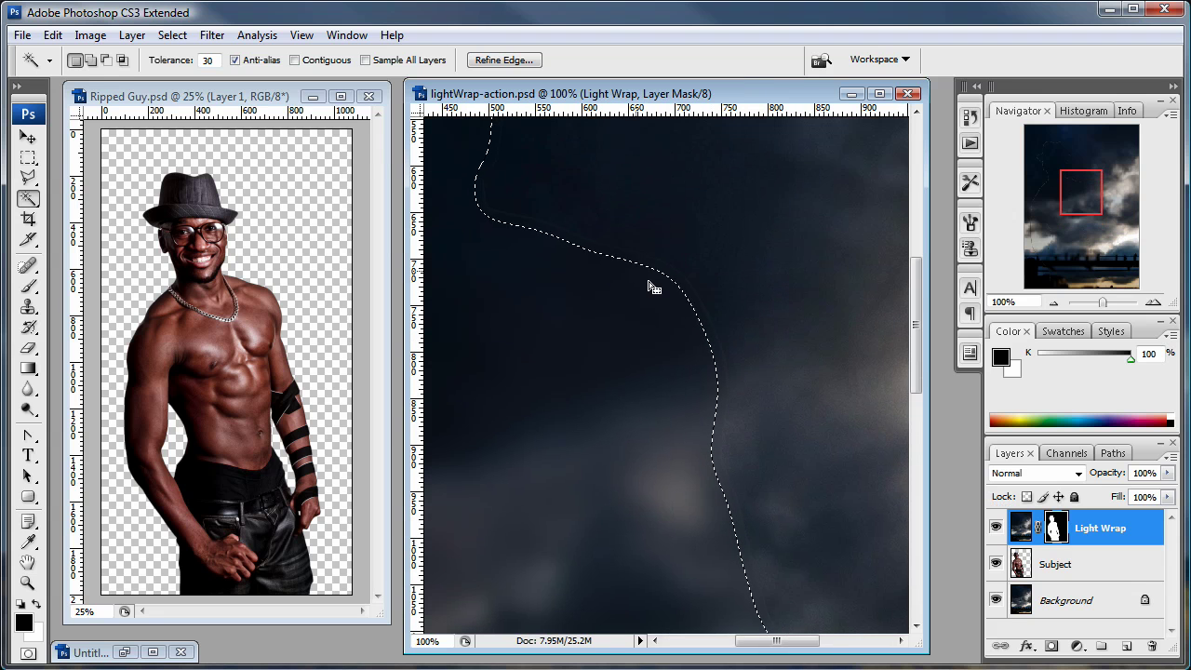
pyautogui.moveTo(654, 479); pyautogui.dragTo(853, 448)
pyautogui.moveTo(710, 344); pyautogui.dragTo(713, 556)
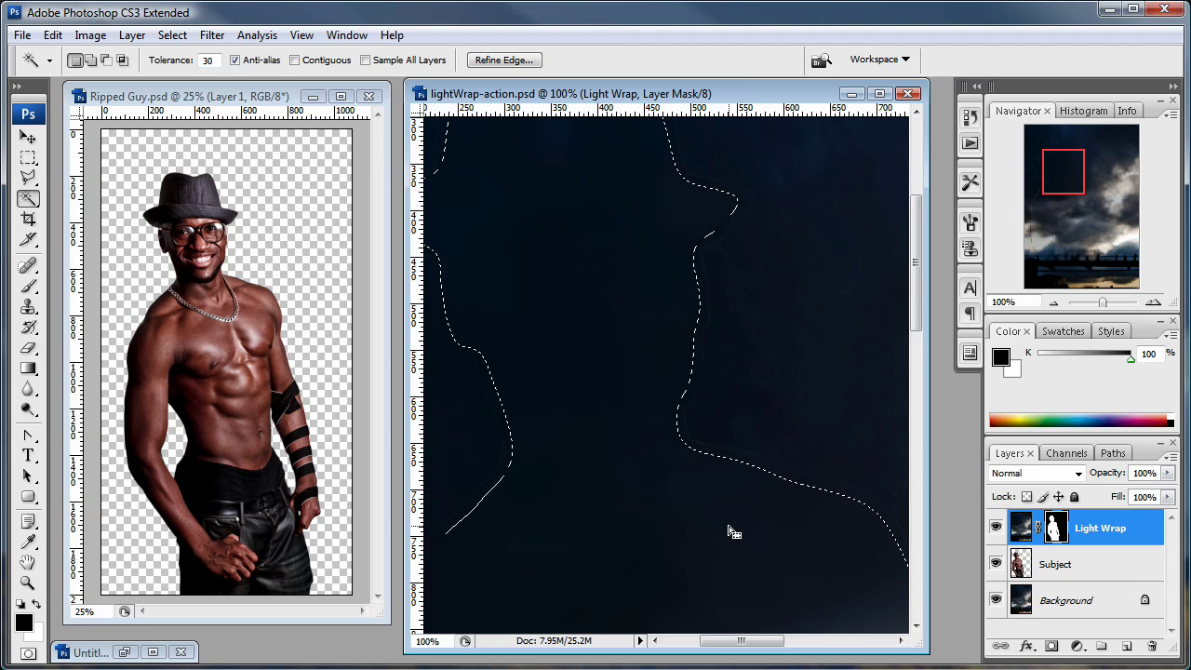
pyautogui.click(1021, 532)
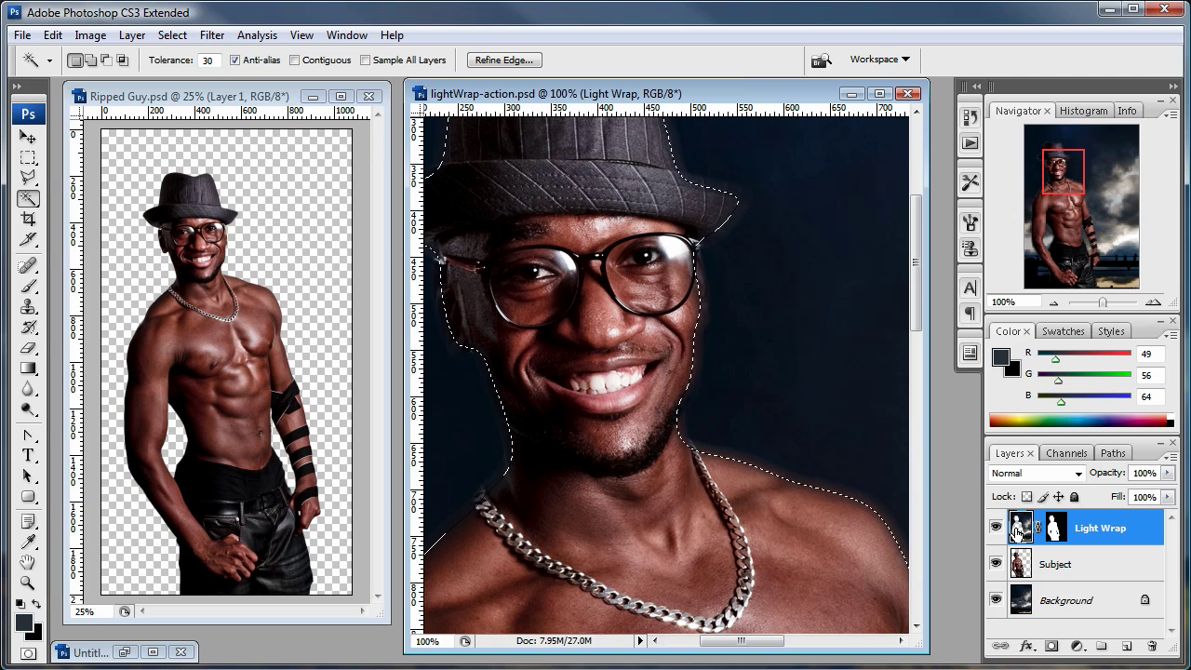
pyautogui.hotkey('ctrl', 'd')
# Examine the light wrap along the man's shoulder, wrapped arm and waist at 100%, and across the whole image.
pyautogui.moveTo(845, 511); pyautogui.dragTo(768, 286)
pyautogui.moveTo(773, 482); pyautogui.dragTo(753, 364)
pyautogui.moveTo(786, 596)
pyautogui.mouseDown()
pyautogui.moveTo(791, 489)
pyautogui.moveTo(771, 333)
pyautogui.mouseUp()
pyautogui.moveTo(810, 523); pyautogui.dragTo(822, 394)
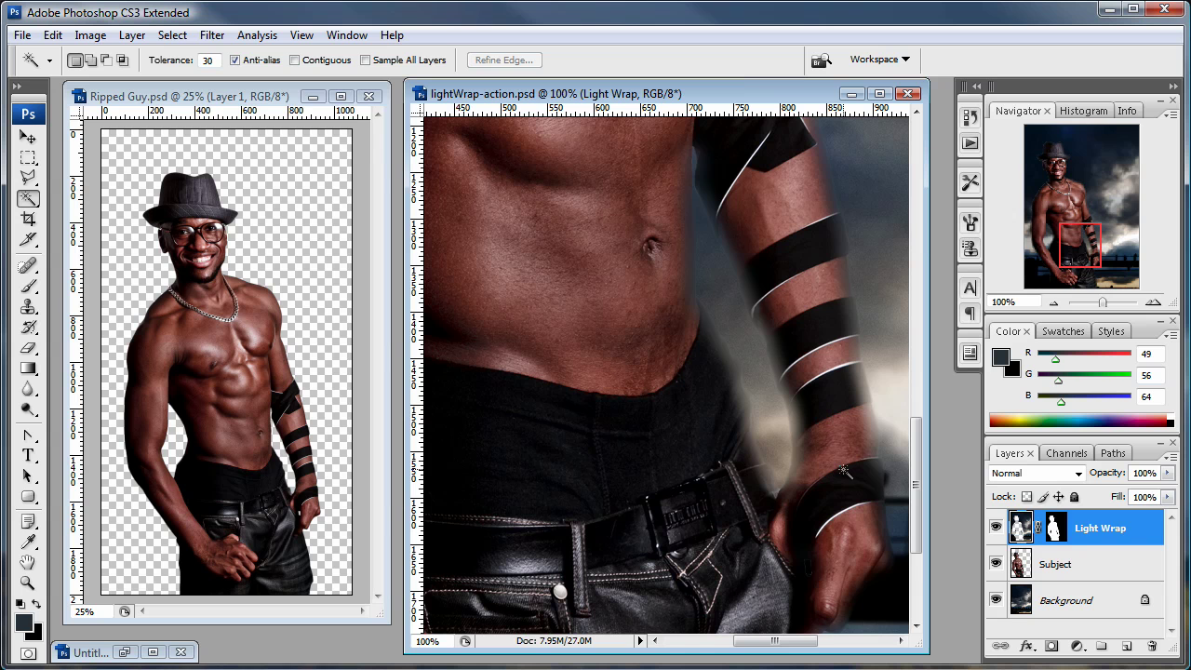
pyautogui.hotkey('ctrl', '-')
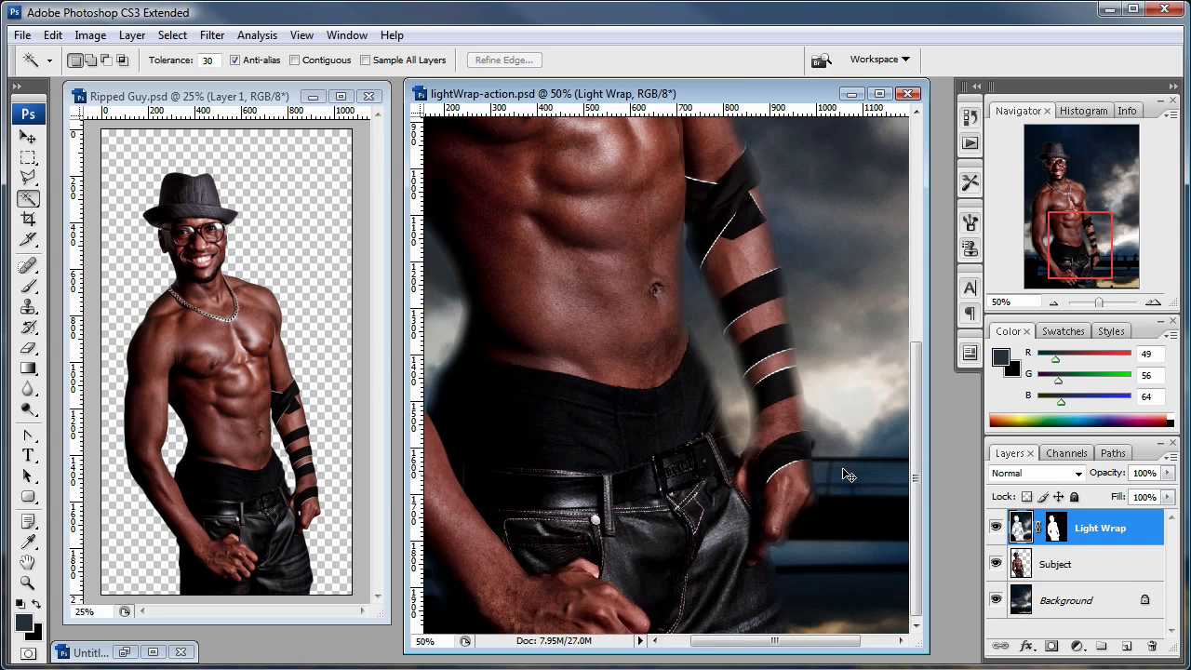
pyautogui.hotkey('ctrl', '-')
pyautogui.hotkey('ctrl', '-')
pyautogui.scroll(3, 758, 418)
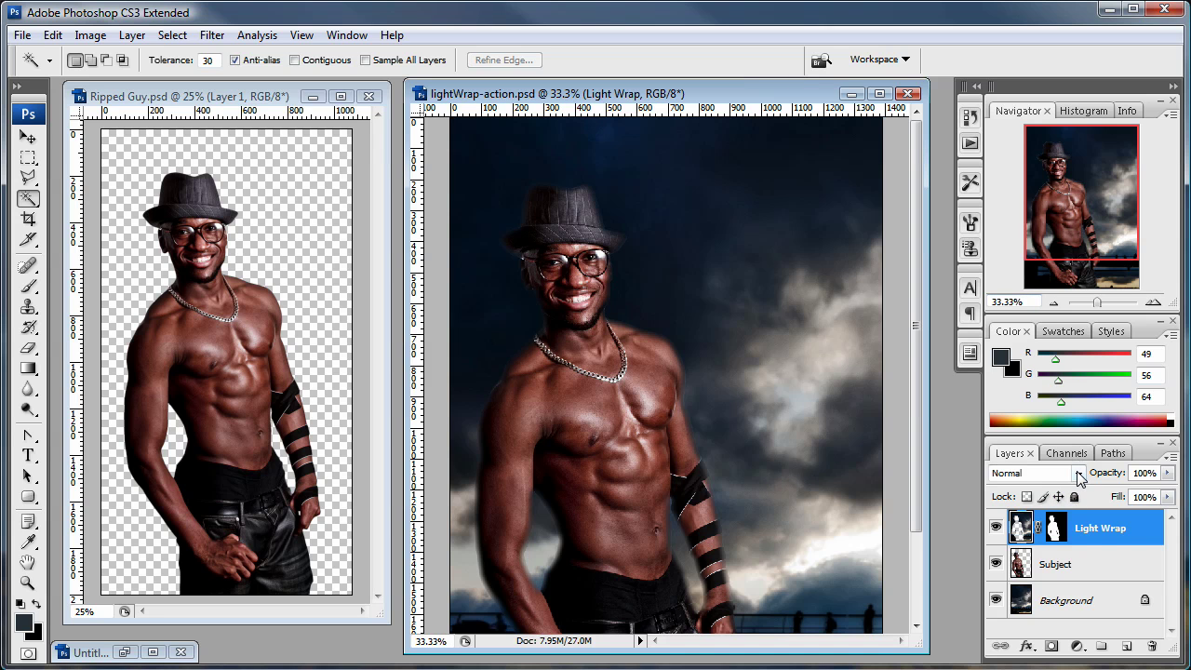
# Set the Light Wrap layer's blend mode to Soft Light and its opacity to 81%.
pyautogui.click(1079, 475)
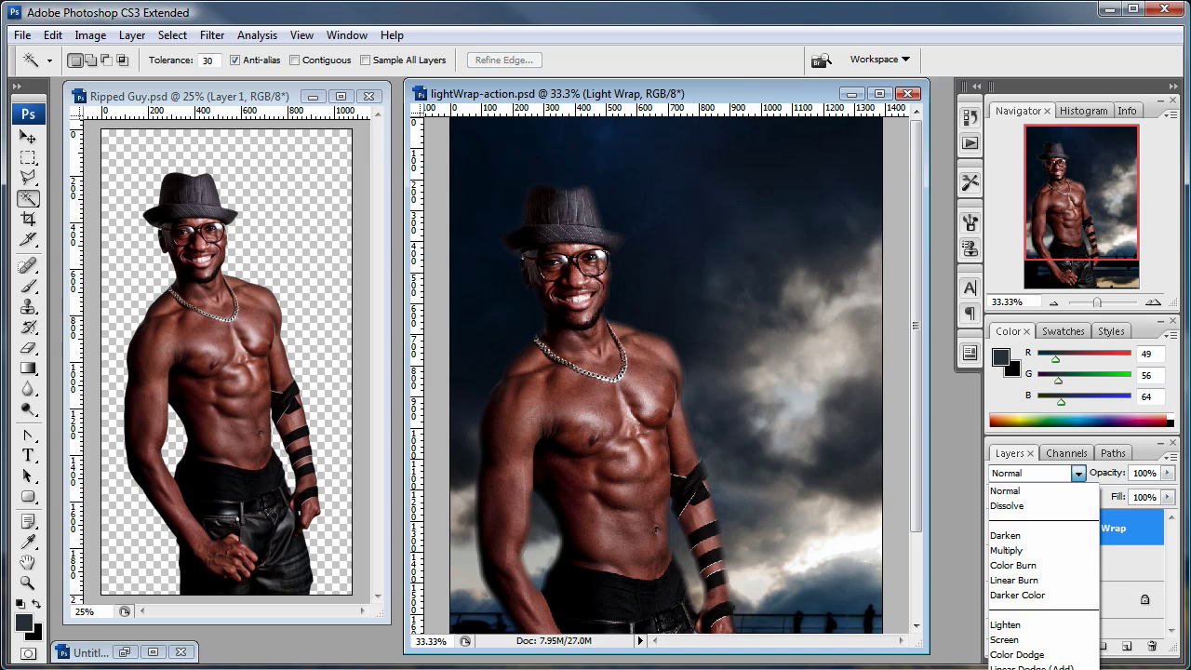
pyautogui.click(1015, 666)
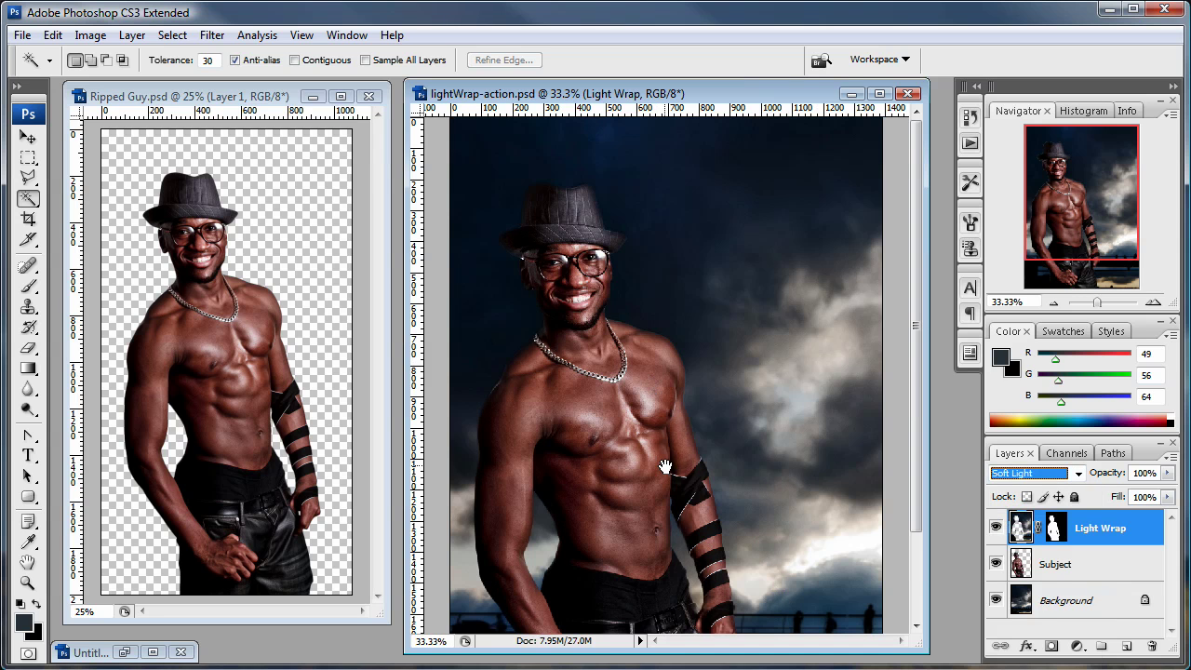
pyautogui.scroll(-3, 665, 465)
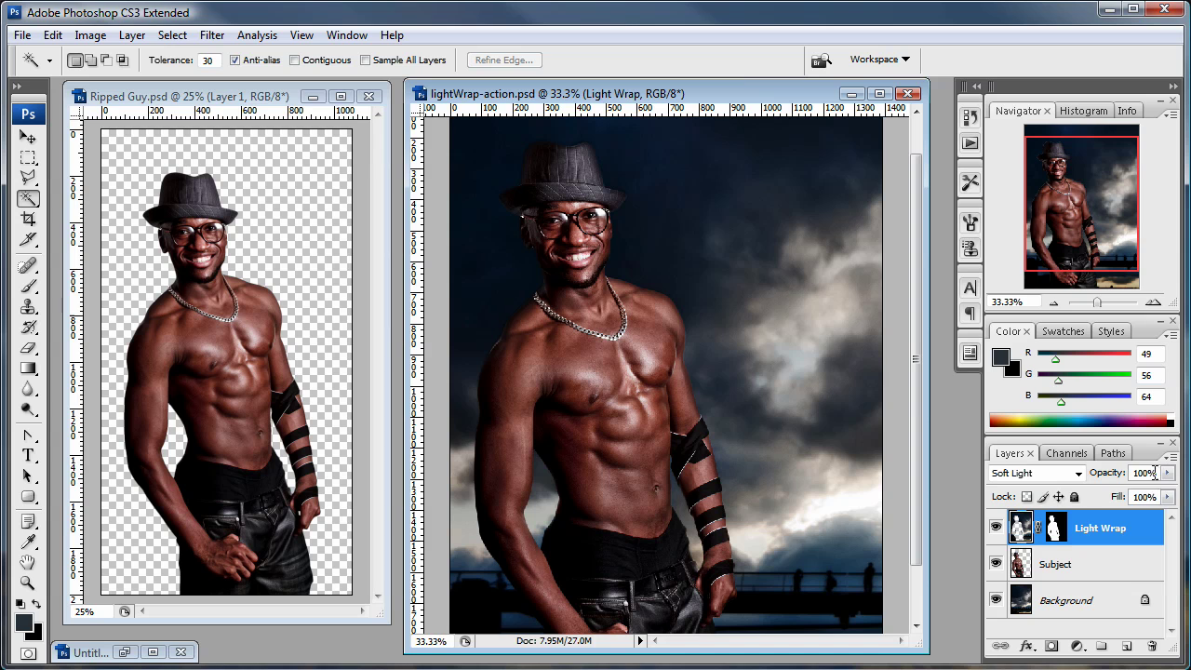
pyautogui.click(1168, 473)
pyautogui.moveTo(1141, 498); pyautogui.dragTo(1151, 498)
pyautogui.click(1168, 475)
# Compare the composite with and without the Light Wrap layer by repeatedly hiding and showing it.
pyautogui.click(996, 528)
pyautogui.click(996, 529)
pyautogui.click(996, 528)
pyautogui.click(996, 528)
pyautogui.click(996, 528)
pyautogui.click(996, 529)
pyautogui.click(996, 529)
pyautogui.click(996, 529)
pyautogui.moveTo(911, 370)
pyautogui.mouseDown()
pyautogui.moveTo(922, 465)
pyautogui.moveTo(916, 290)
pyautogui.moveTo(921, 450)
pyautogui.moveTo(917, 367)
pyautogui.mouseUp()
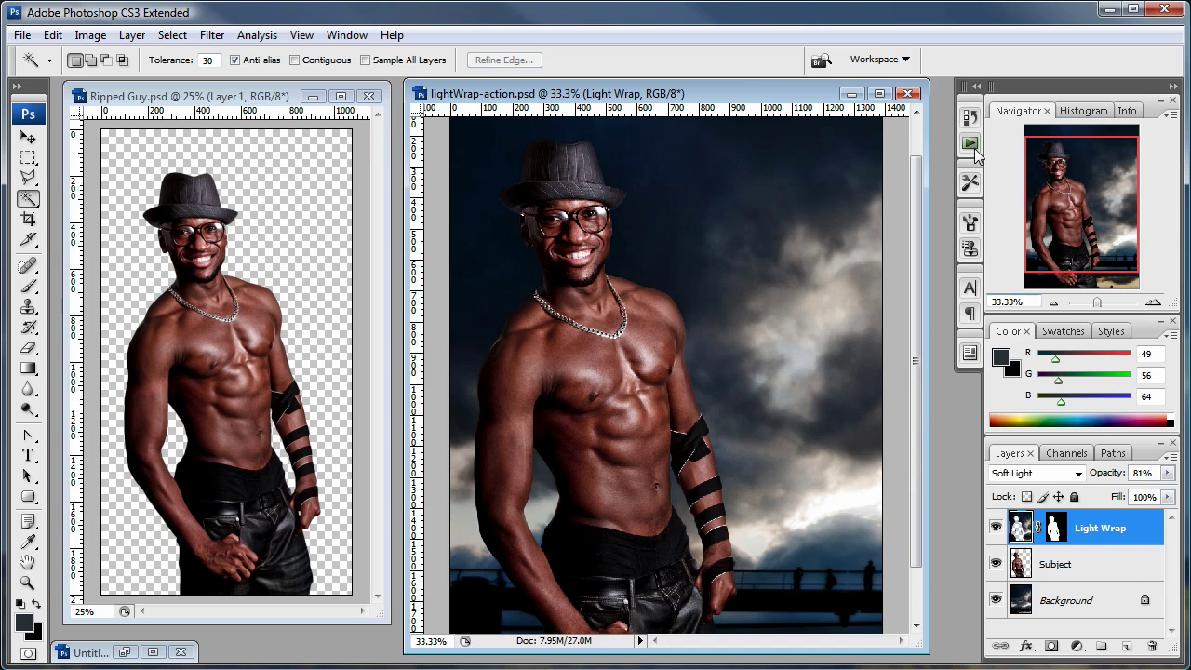
# Delete the Light Wrap layer, leaving only the Subject and Background layers.
pyautogui.click(1100, 564)
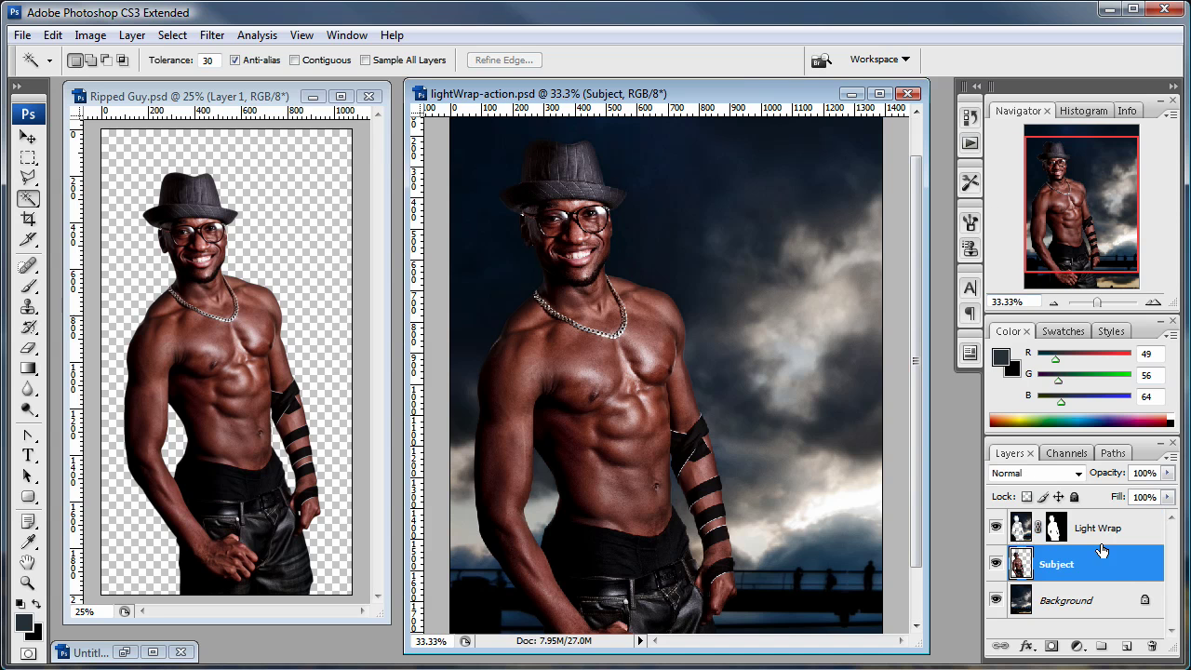
pyautogui.click(1105, 533)
pyautogui.moveTo(1105, 533); pyautogui.dragTo(1155, 648)
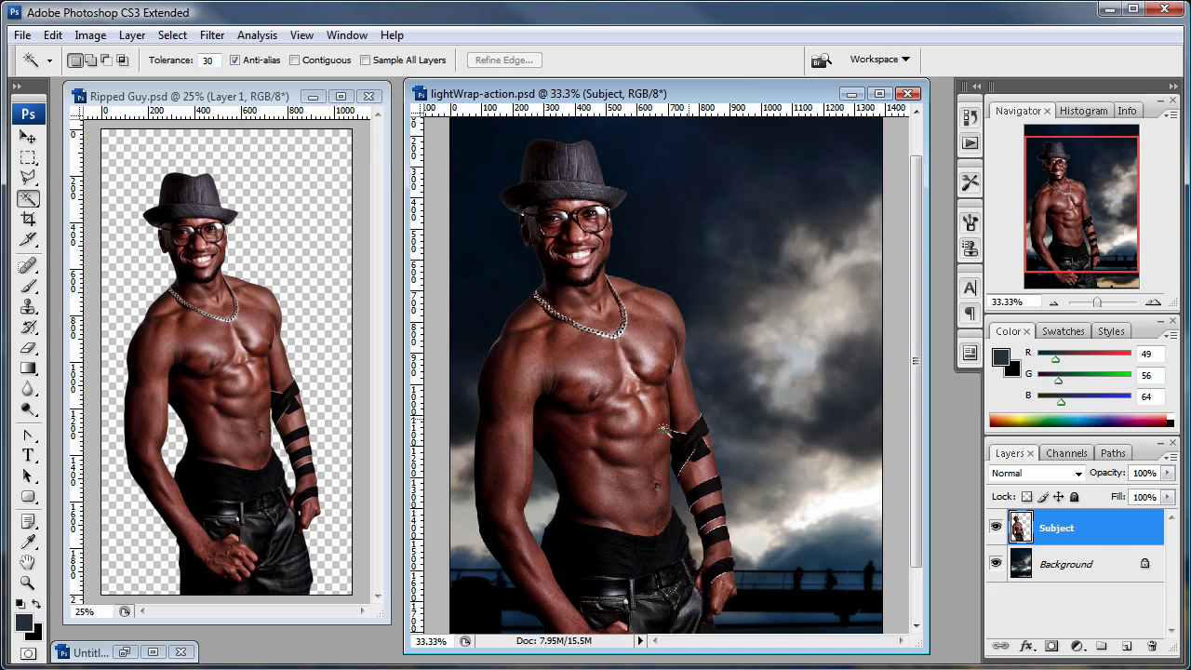
# Play the Light Wrap action without instructions from the SR - Light Wrap set on the Subject layer.
pyautogui.click(970, 142)
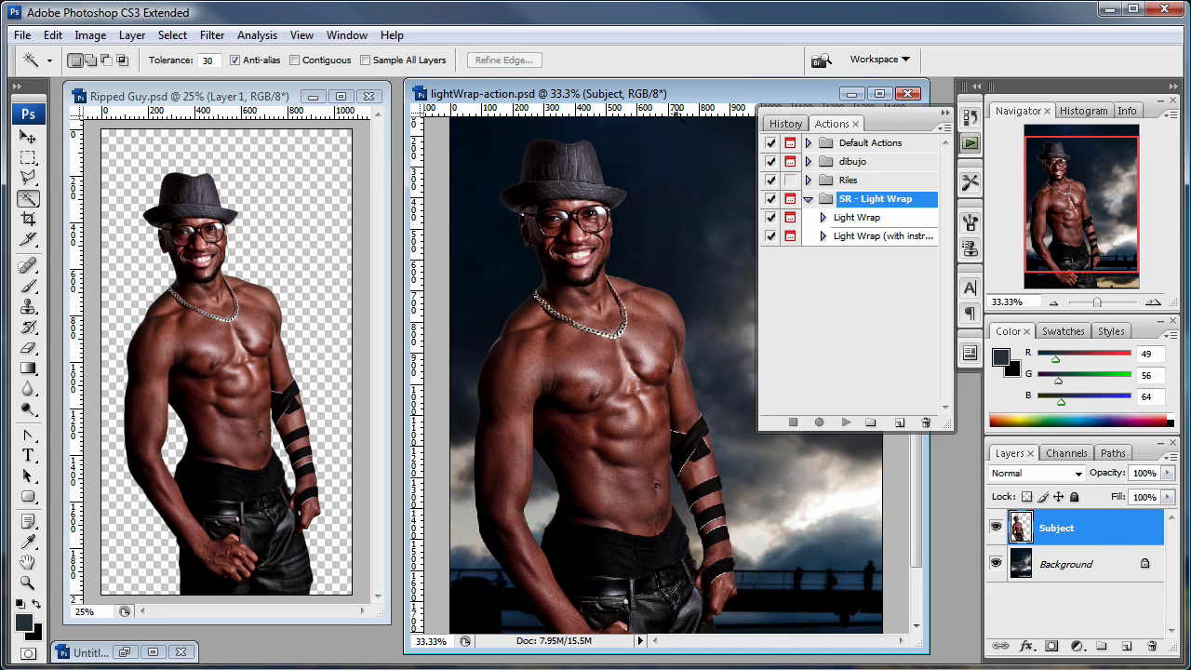
pyautogui.moveTo(589, 93); pyautogui.dragTo(377, 96)
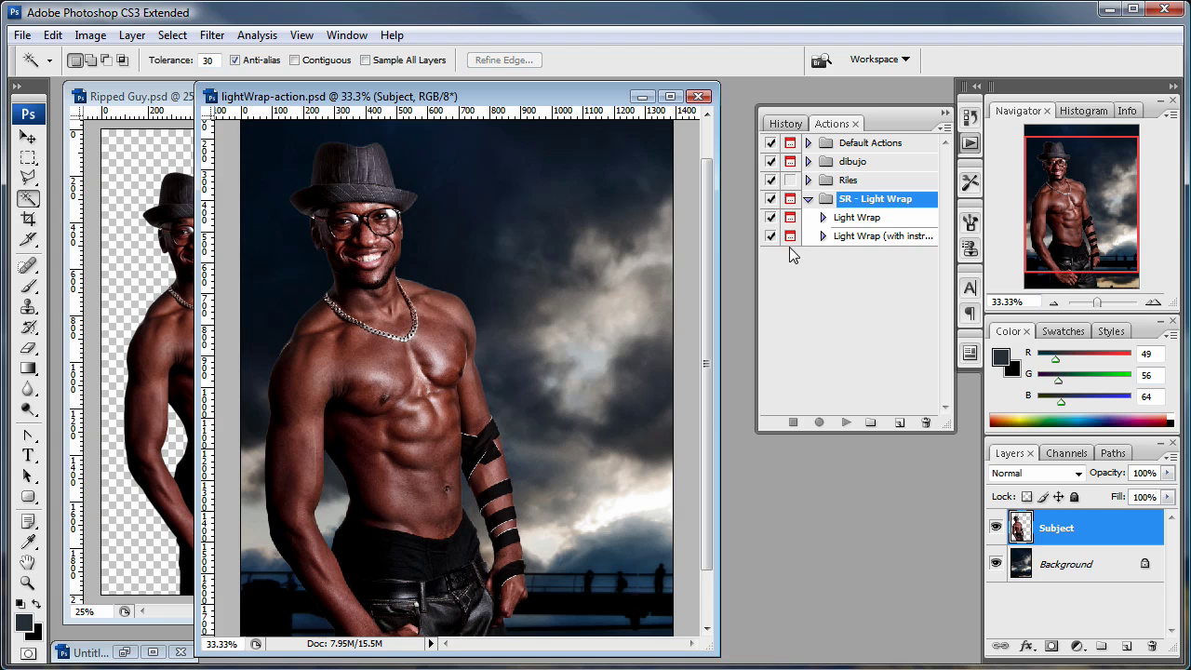
pyautogui.moveTo(757, 256); pyautogui.dragTo(720, 256)
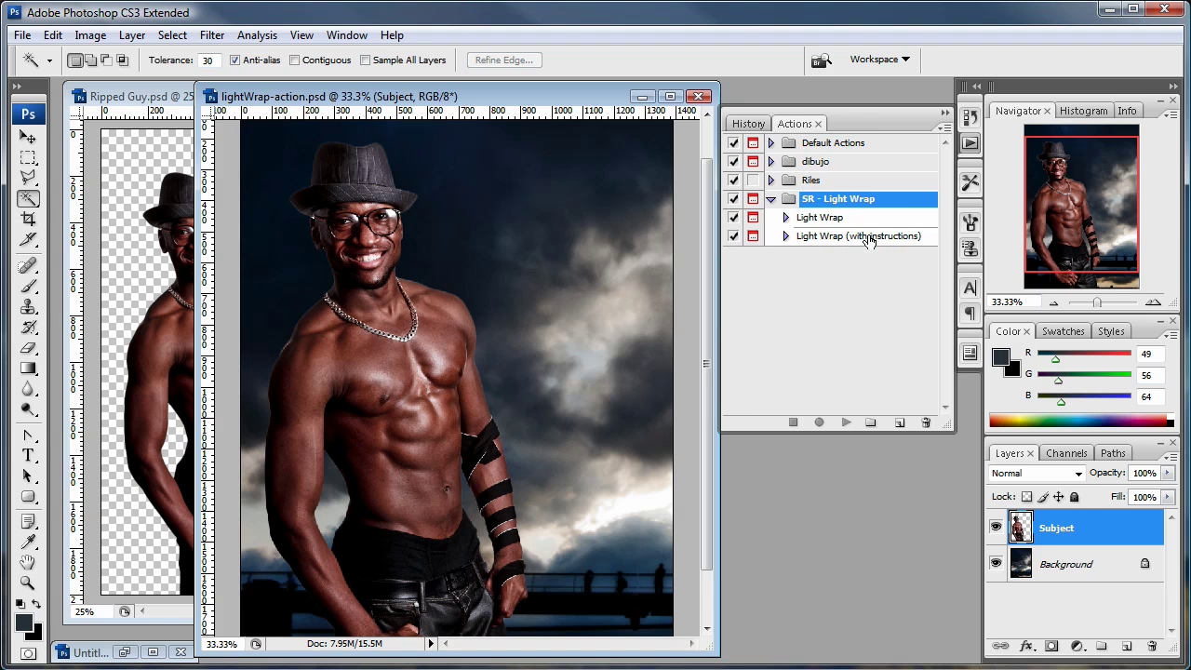
pyautogui.click(868, 241)
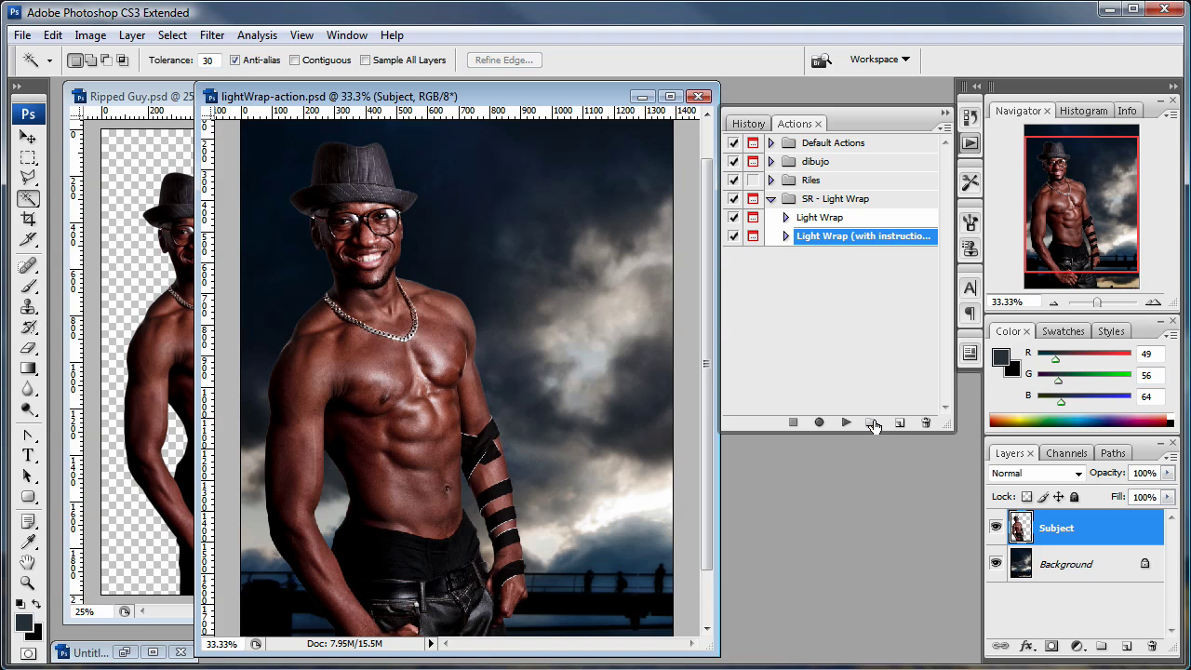
pyautogui.click(831, 220)
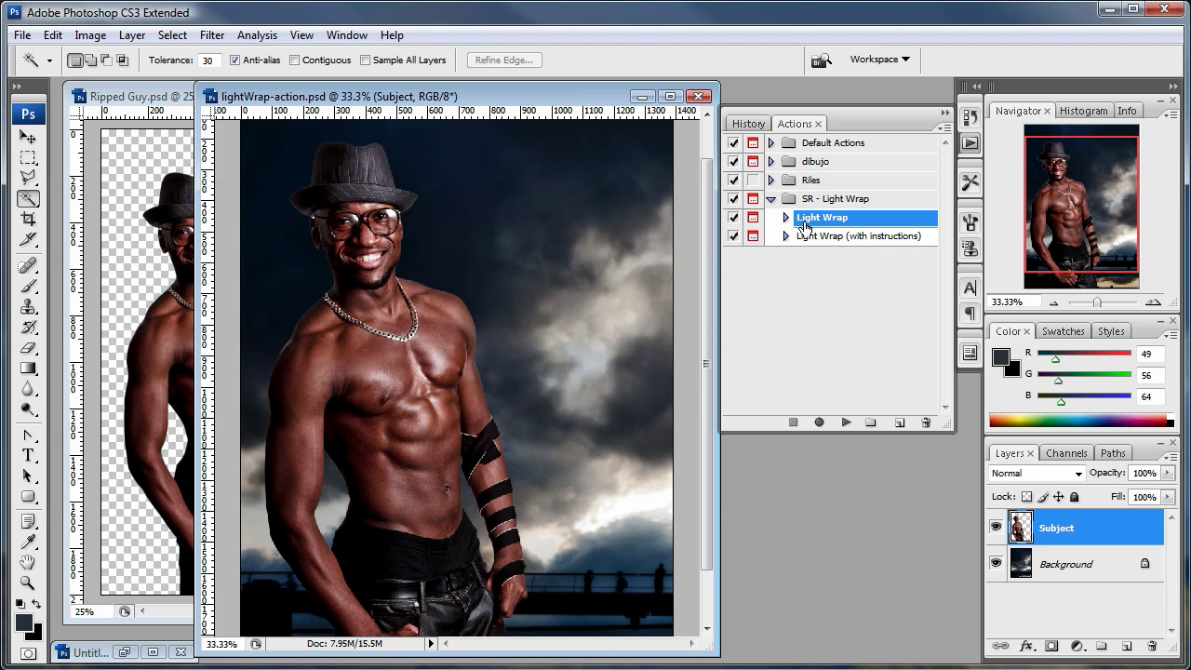
pyautogui.click(846, 425)
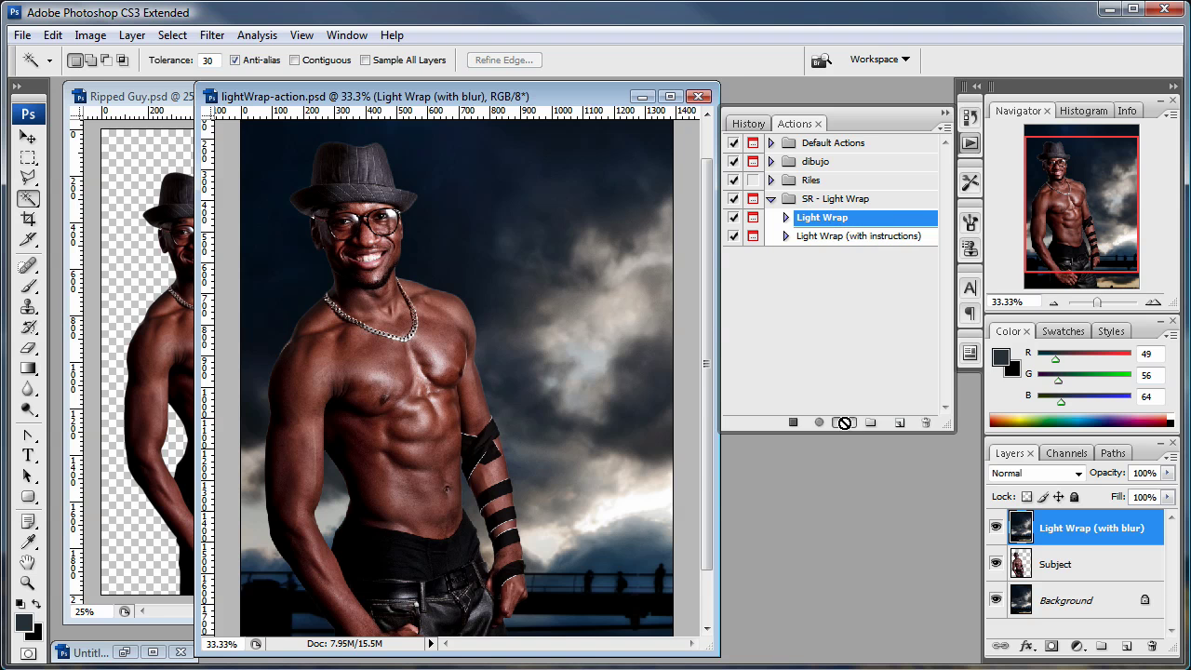
# Apply the action's Gaussian Blur to the Light Wrap (with blur) layer with a radius of 55.2 pixels.
pyautogui.moveTo(855, 175); pyautogui.dragTo(819, 168)
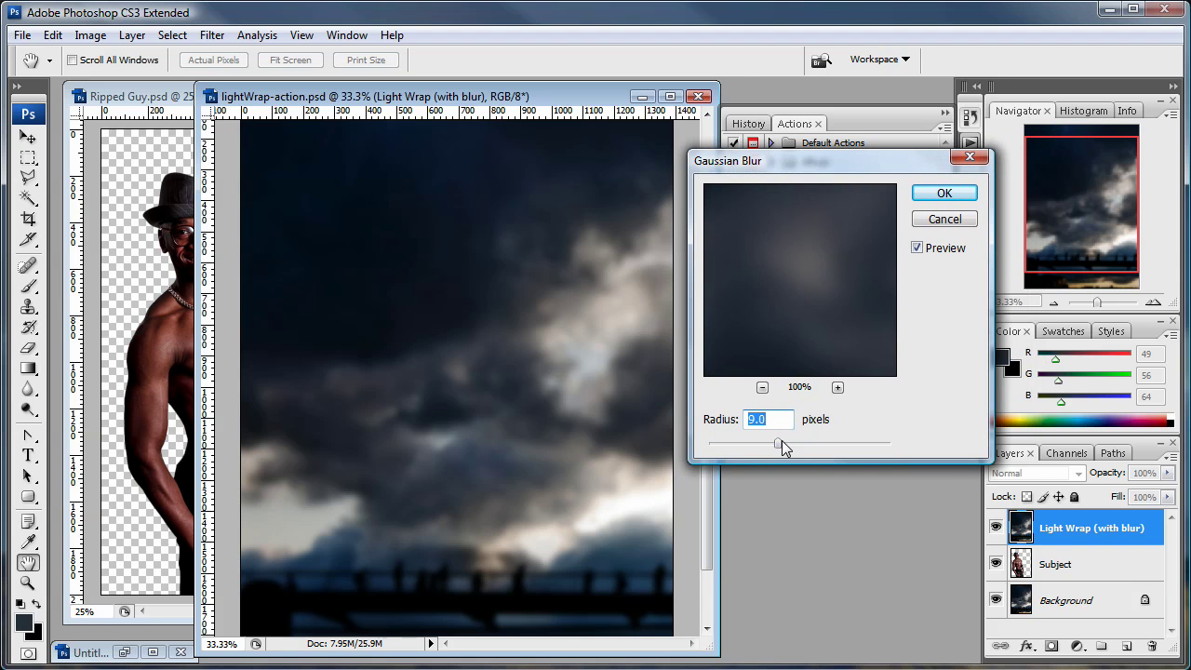
pyautogui.click(763, 387)
pyautogui.click(762, 387)
pyautogui.click(763, 387)
pyautogui.click(762, 388)
pyautogui.click(762, 387)
pyautogui.click(762, 387)
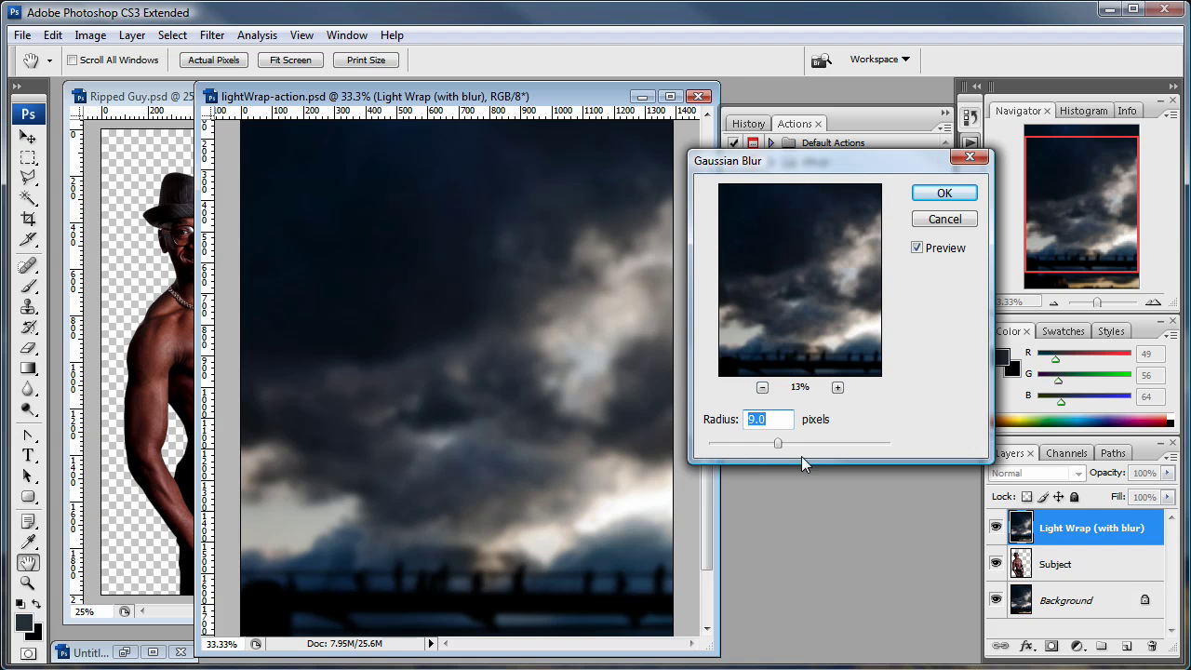
pyautogui.moveTo(780, 446); pyautogui.dragTo(827, 447)
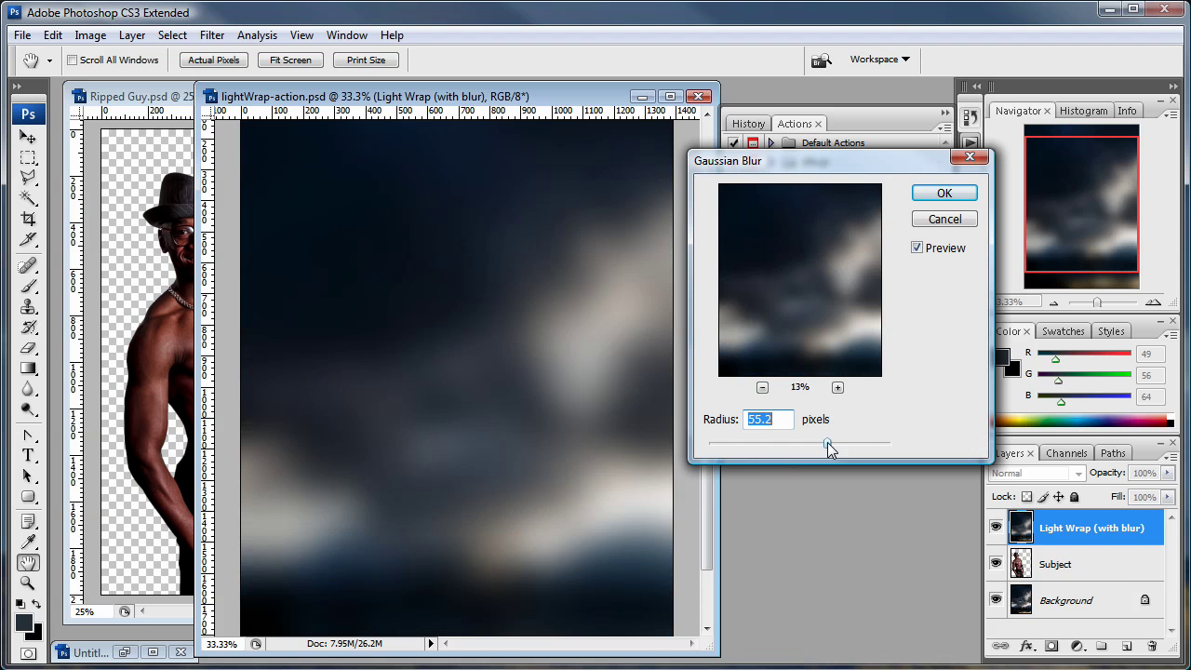
pyautogui.click(944, 193)
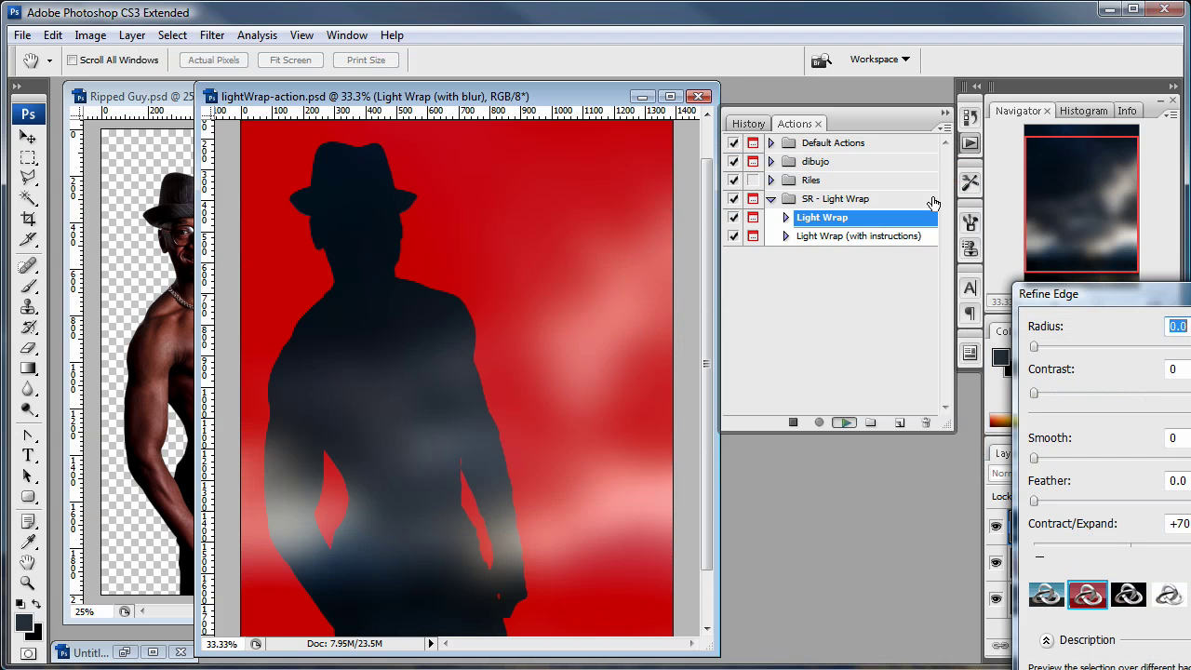
# Expand the selection edge by about 70% in the action's first Refine Edge and accept it.
pyautogui.moveTo(1112, 291); pyautogui.dragTo(624, 158)
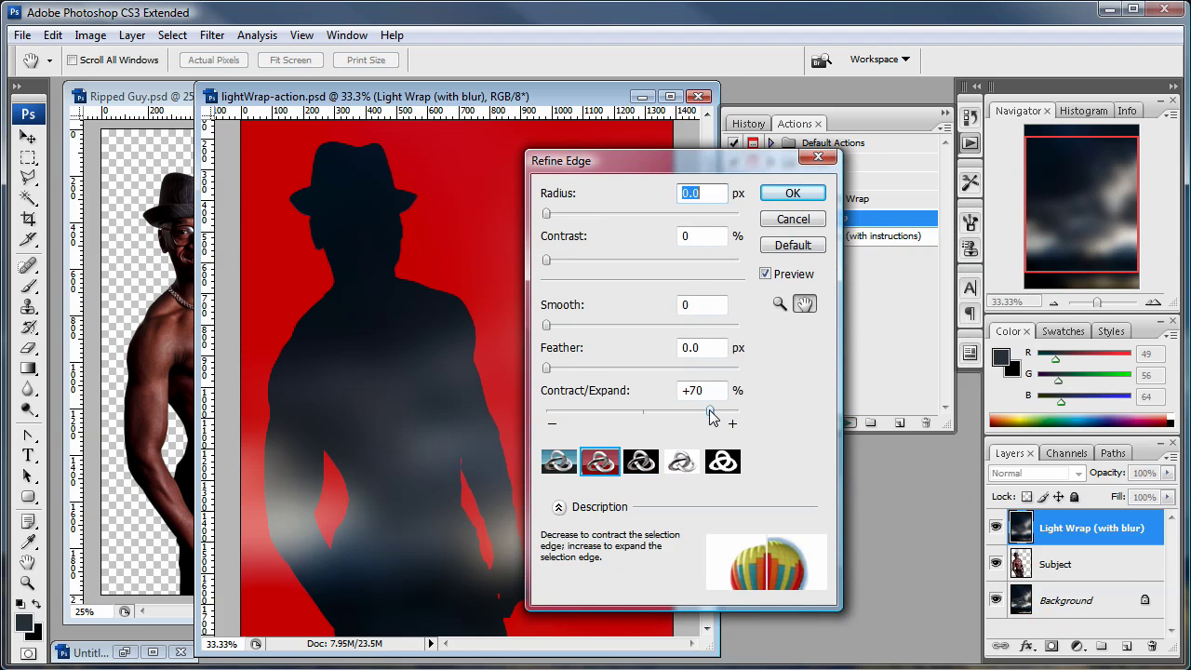
pyautogui.moveTo(710, 415); pyautogui.dragTo(704, 419)
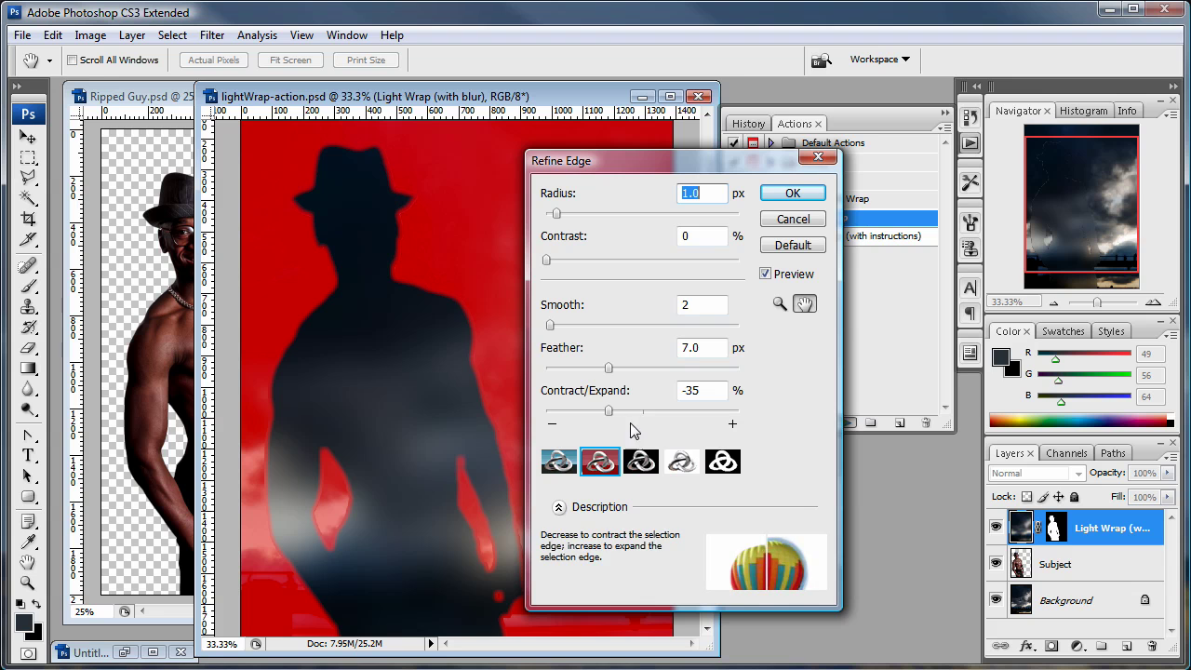
# Refine the Light Wrap mask edge with a 13.8 px feather and a contraction slightly past -62%, and accept it.
pyautogui.moveTo(611, 367); pyautogui.dragTo(623, 369)
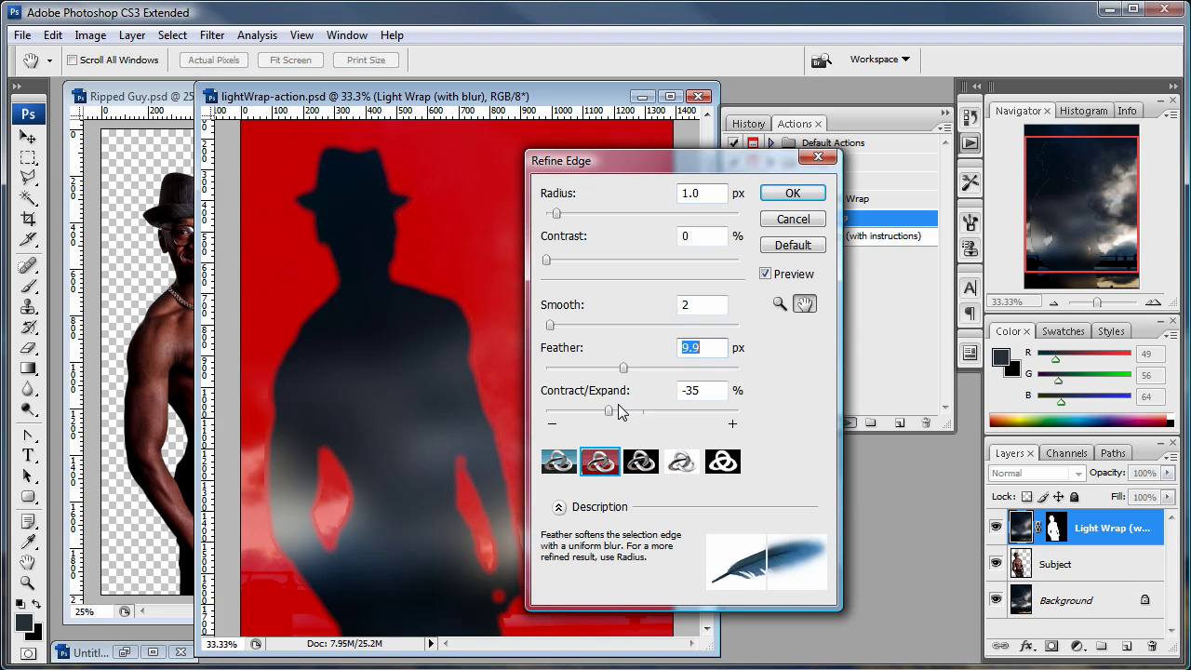
pyautogui.moveTo(608, 410); pyautogui.dragTo(593, 412)
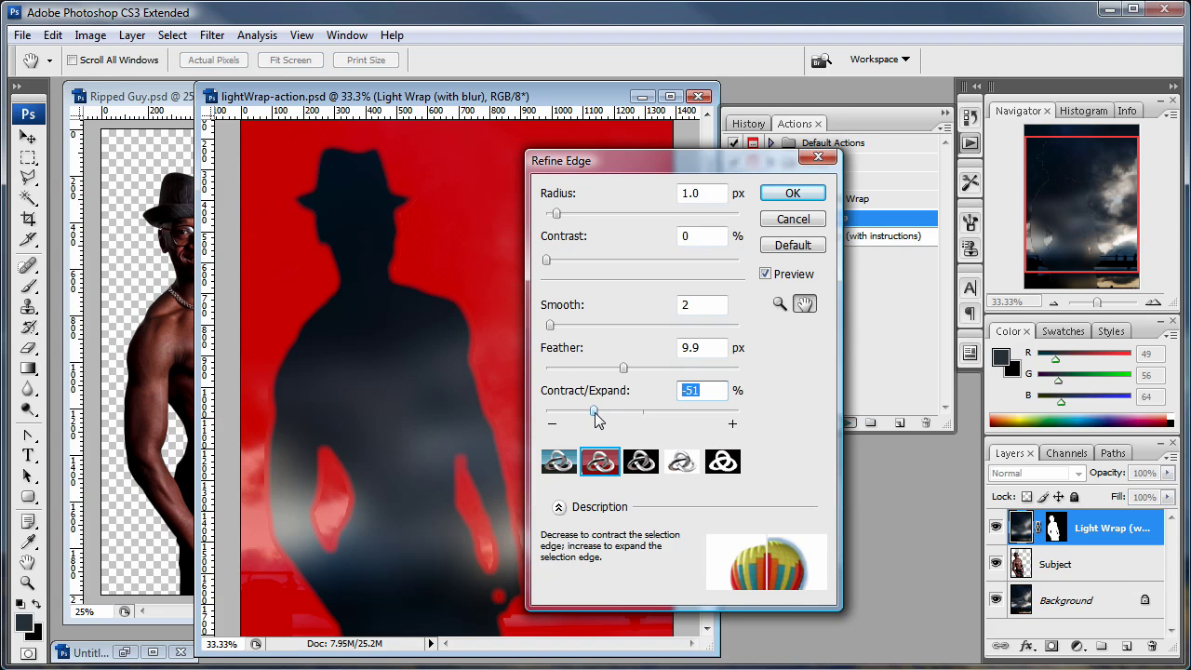
pyautogui.moveTo(595, 412); pyautogui.dragTo(582, 413)
pyautogui.moveTo(621, 367); pyautogui.dragTo(629, 368)
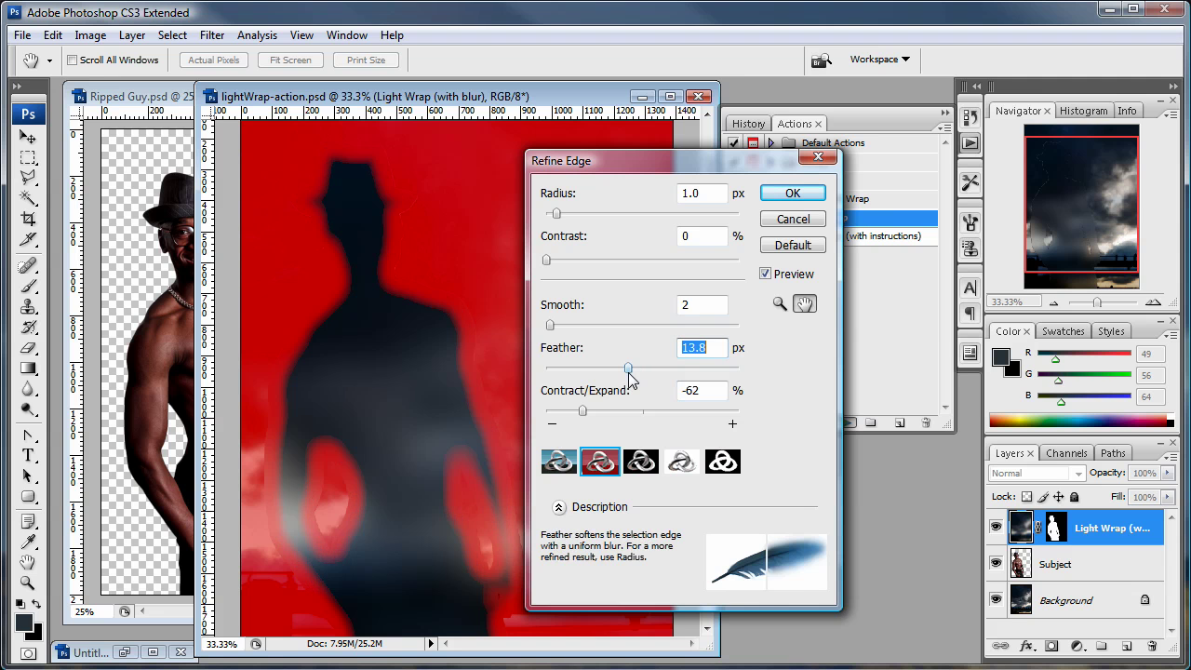
pyautogui.moveTo(583, 411); pyautogui.dragTo(577, 412)
pyautogui.click(793, 195)
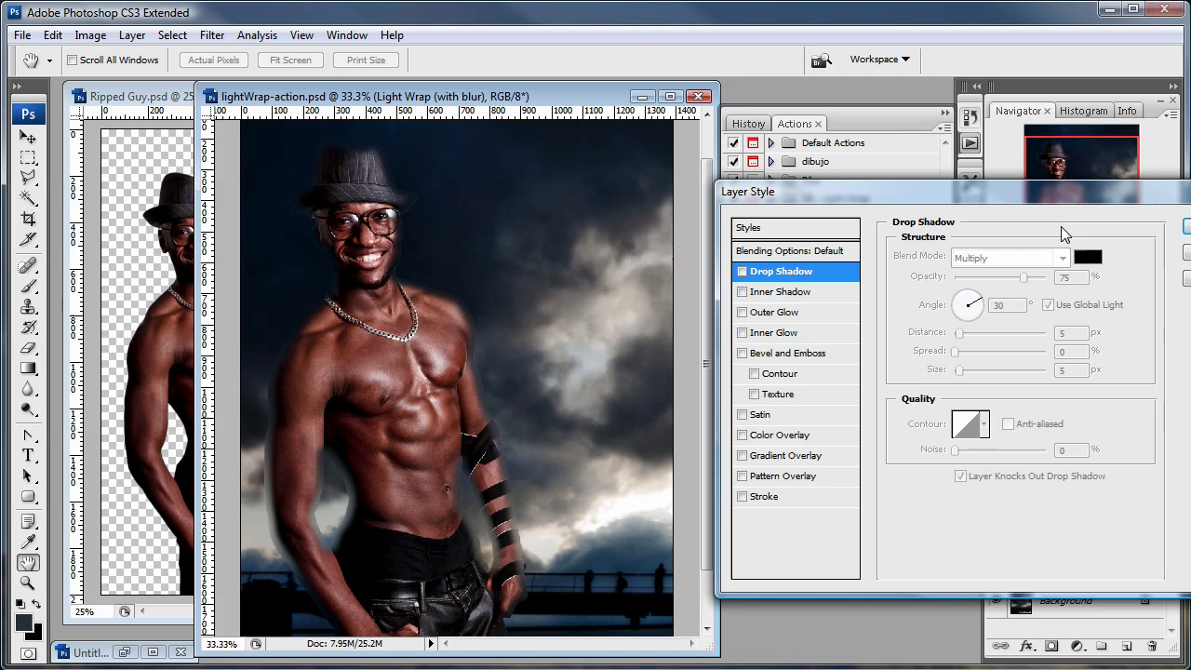
# Accept the action's layer style for the Light Wrap layer with Normal blending and 80% opacity.
pyautogui.moveTo(1074, 195); pyautogui.dragTo(737, 162)
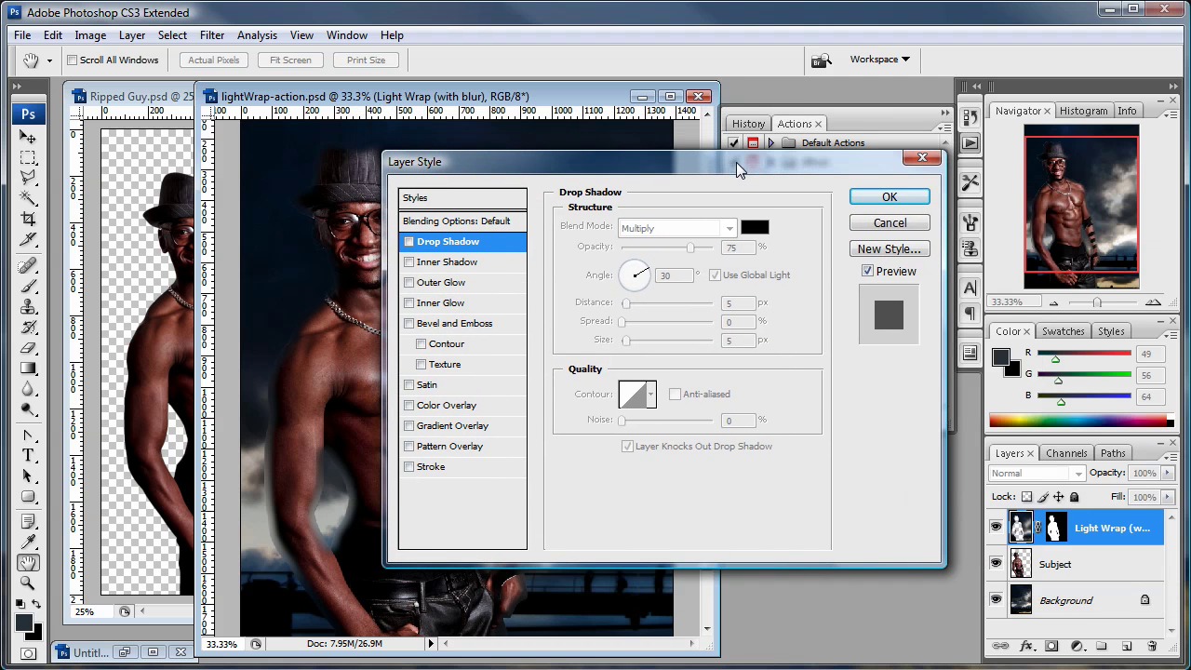
pyautogui.click(484, 221)
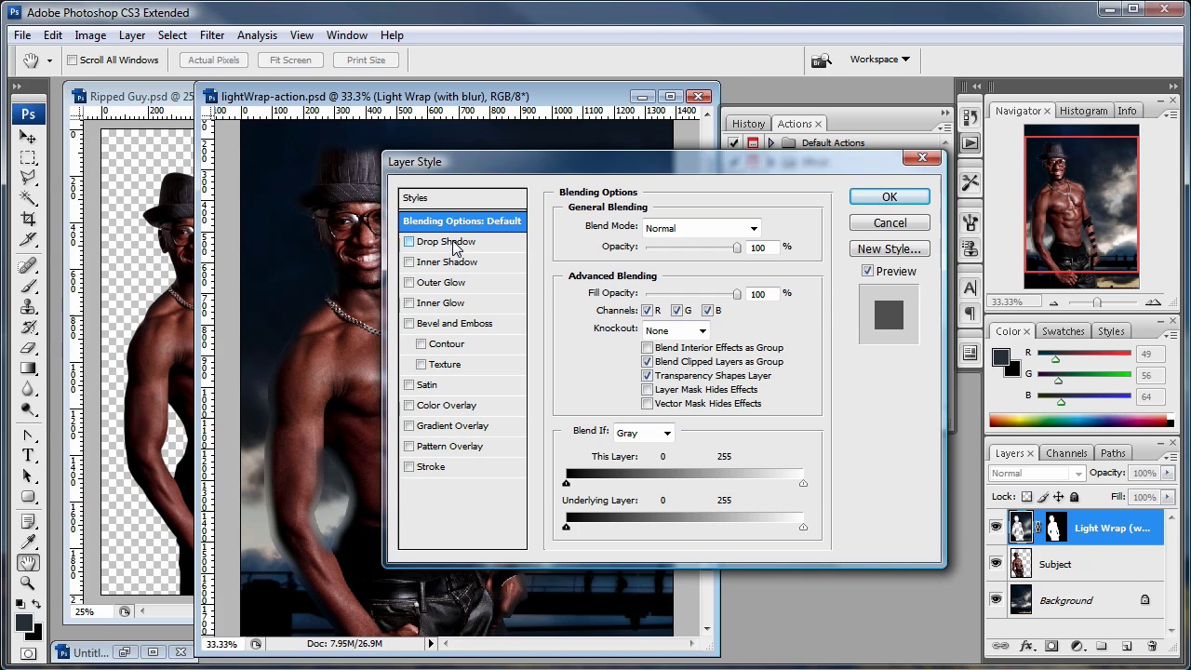
pyautogui.click(754, 228)
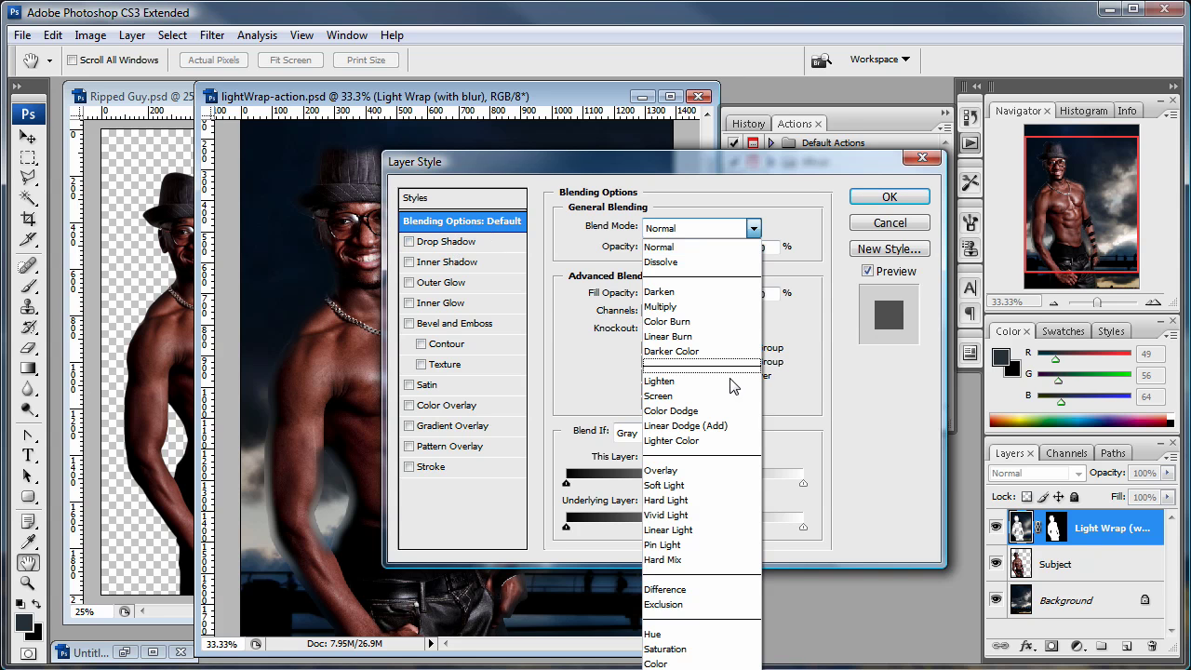
pyautogui.click(754, 230)
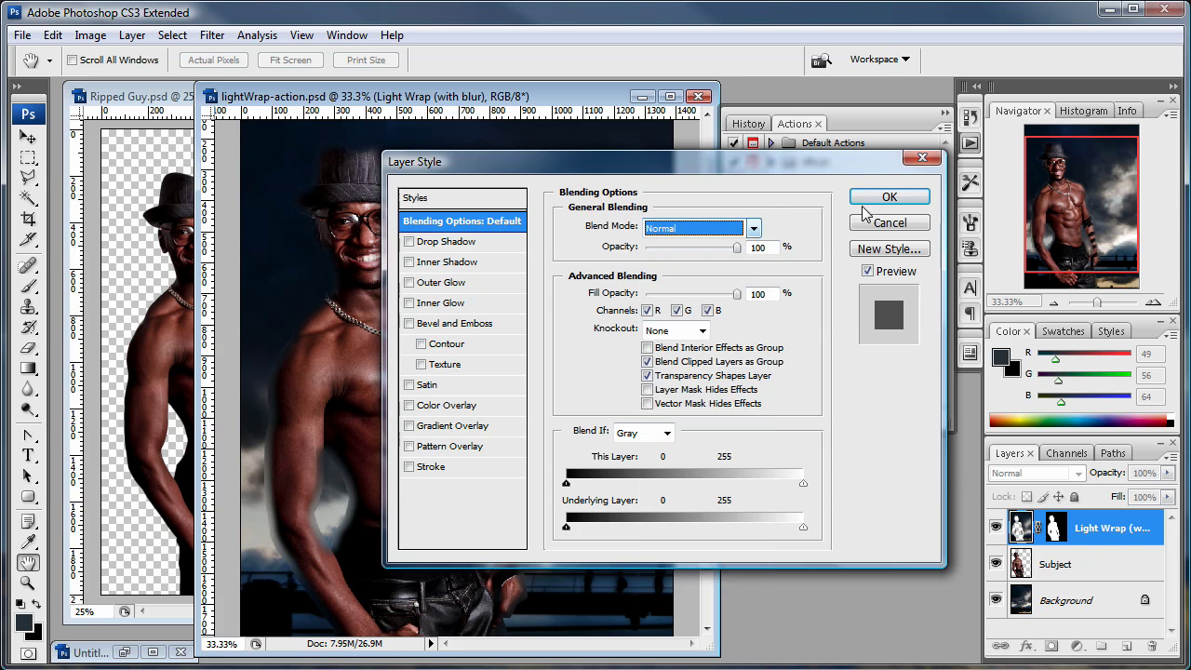
pyautogui.click(893, 197)
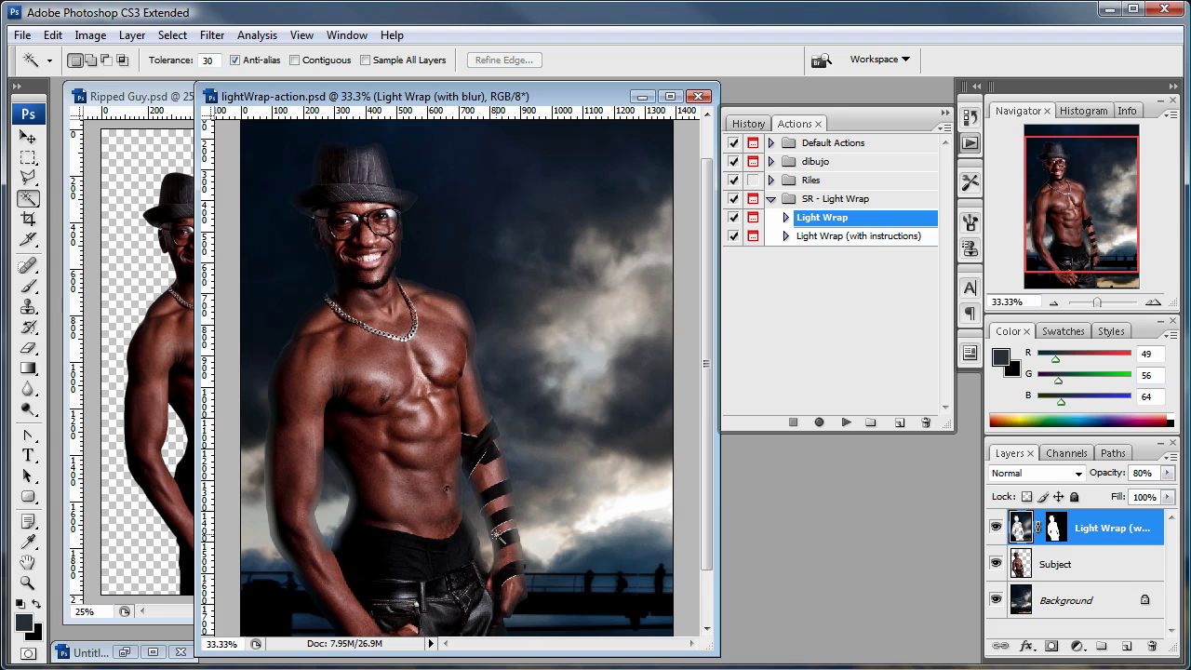
# Paint black on the Light Wrap layer mask with a 60 px brush to reduce the haze around the forearm and waist.
pyautogui.click(1055, 529)
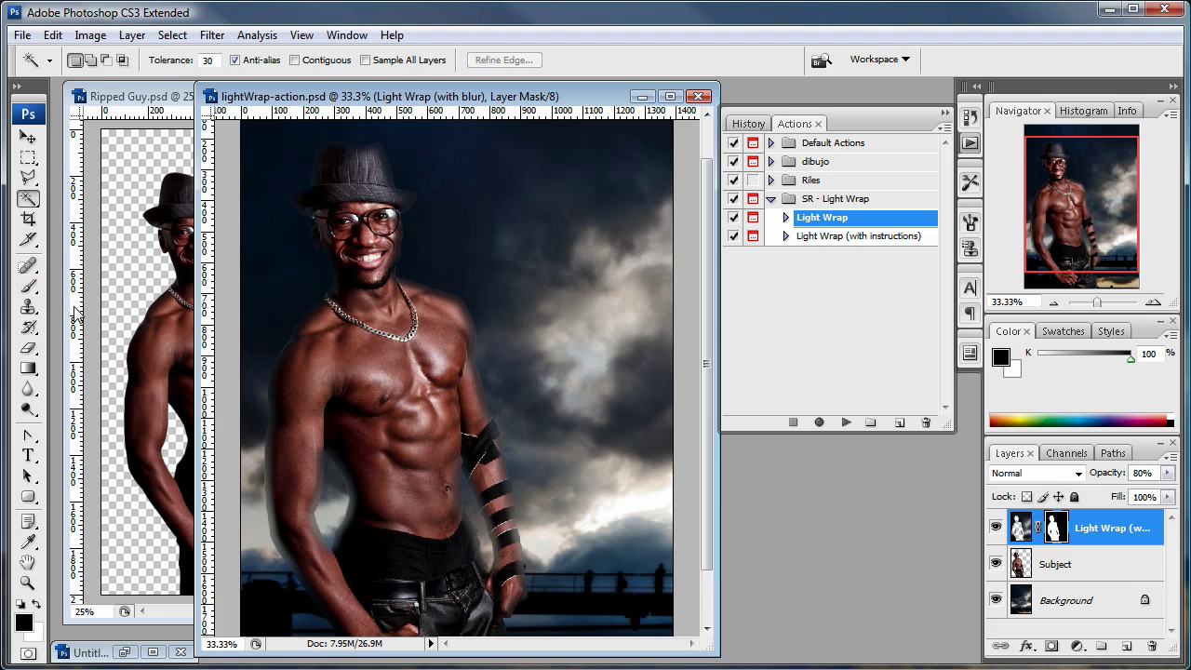
pyautogui.click(28, 285)
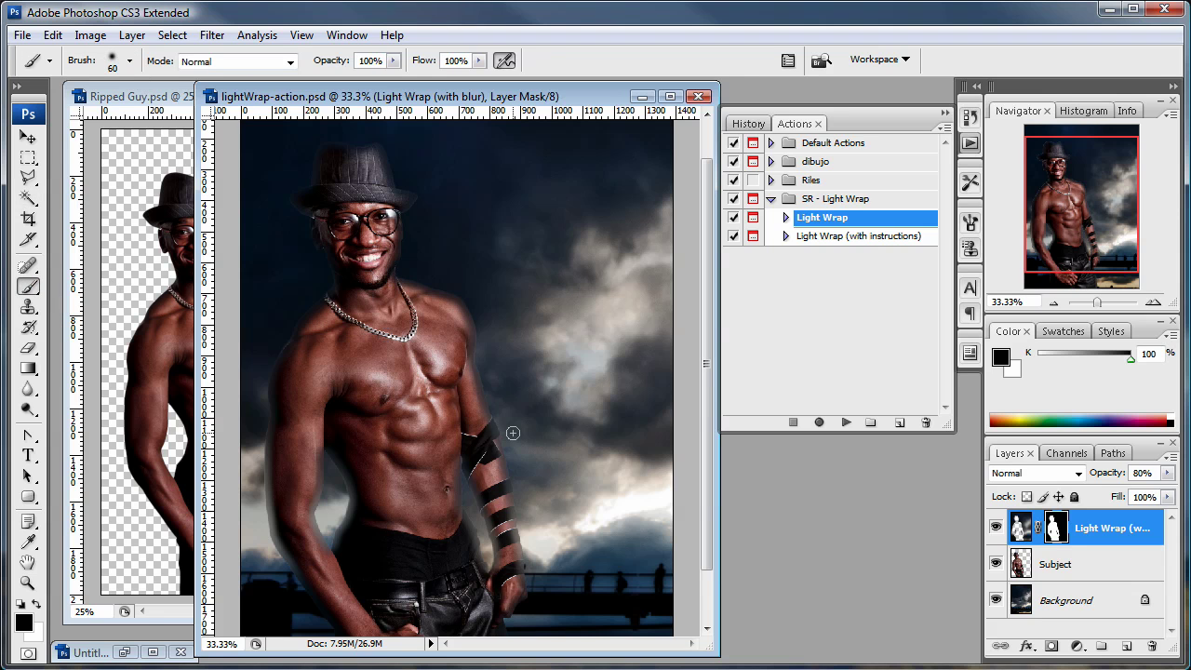
pyautogui.press(']')
pyautogui.press(']')
pyautogui.press(']')
pyautogui.press(']')
pyautogui.press(']')
pyautogui.press(']')
pyautogui.press('[')
pyautogui.press('[')
pyautogui.press('[')
pyautogui.press('[')
pyautogui.moveTo(493, 449)
pyautogui.mouseDown()
pyautogui.moveTo(499, 472)
pyautogui.moveTo(554, 360)
pyautogui.moveTo(545, 331)
pyautogui.mouseUp()
pyautogui.hotkey('ctrl', 'alt', '0')
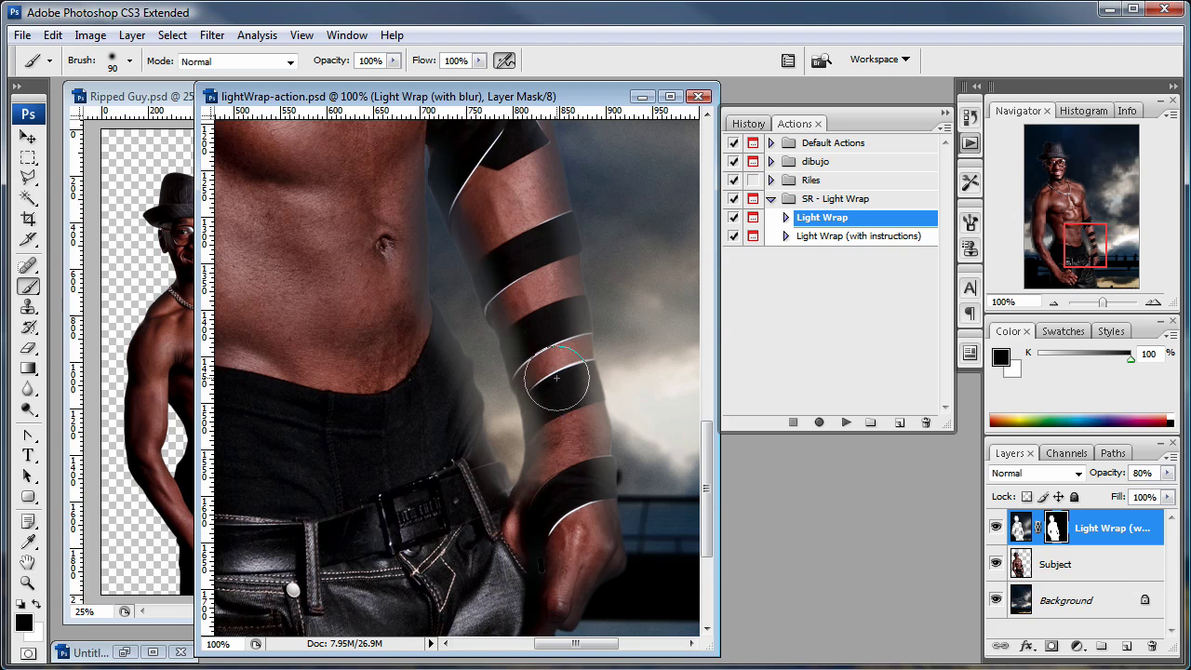
pyautogui.press('[')
pyautogui.press('[')
pyautogui.press('[')
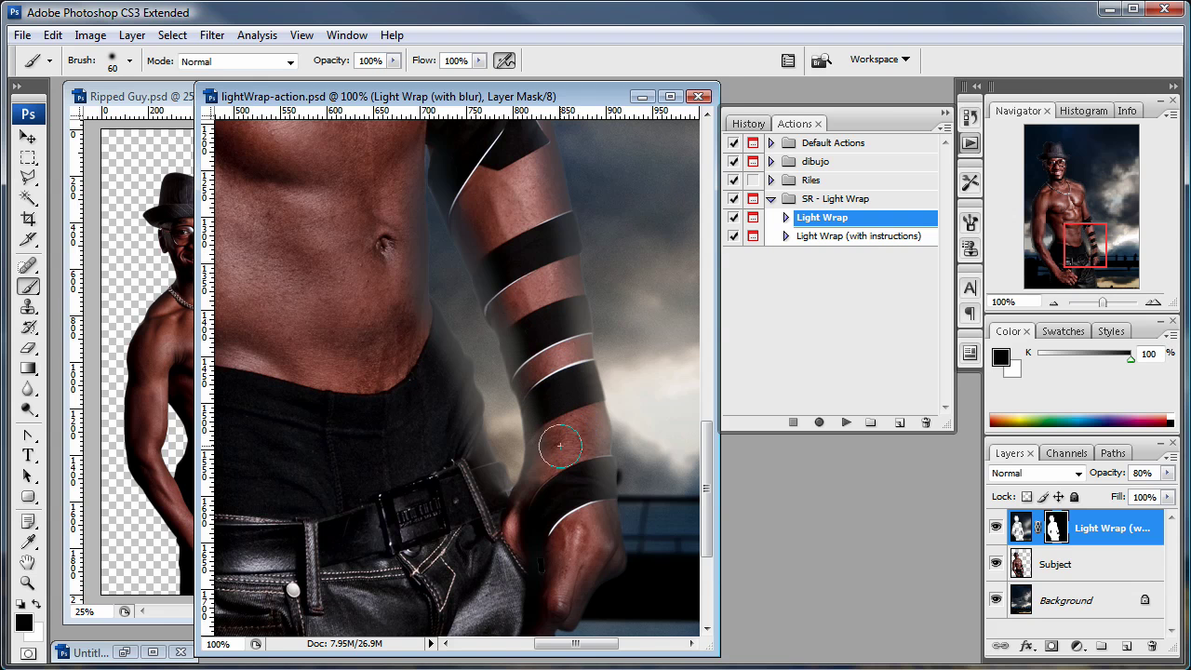
pyautogui.moveTo(556, 431)
pyautogui.mouseDown()
pyautogui.moveTo(498, 243)
pyautogui.moveTo(510, 281)
pyautogui.mouseUp()
pyautogui.moveTo(433, 351)
pyautogui.mouseDown()
pyautogui.moveTo(446, 378)
pyautogui.moveTo(496, 534)
pyautogui.moveTo(431, 391)
pyautogui.moveTo(421, 402)
pyautogui.moveTo(424, 366)
pyautogui.moveTo(397, 283)
pyautogui.mouseUp()
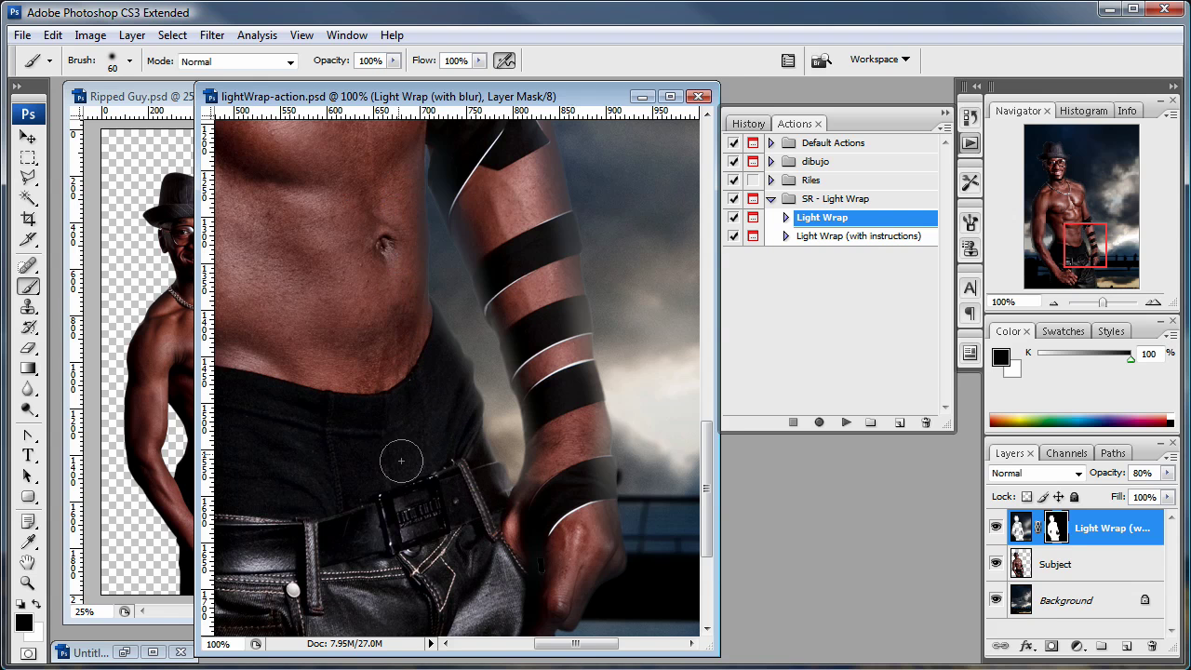
# Try Soft Light blending on the Light Wrap layer, and move the layer below Subject and back above it.
pyautogui.click(1078, 474)
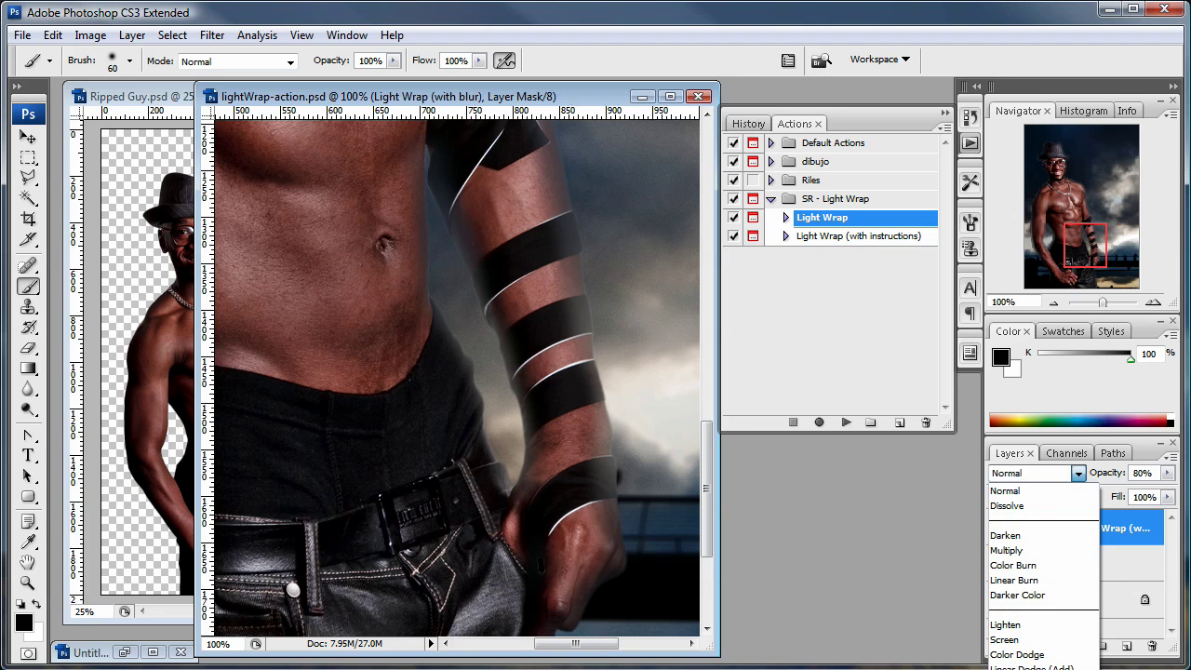
pyautogui.click(1015, 669)
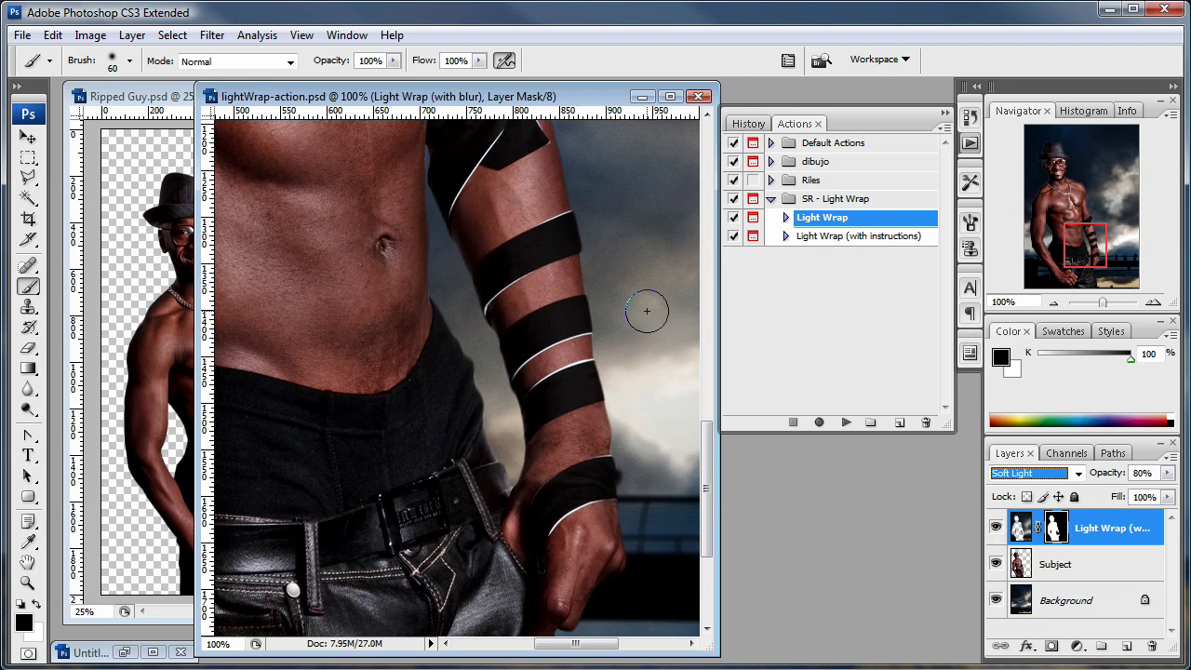
pyautogui.hotkey('ctrl', '[')
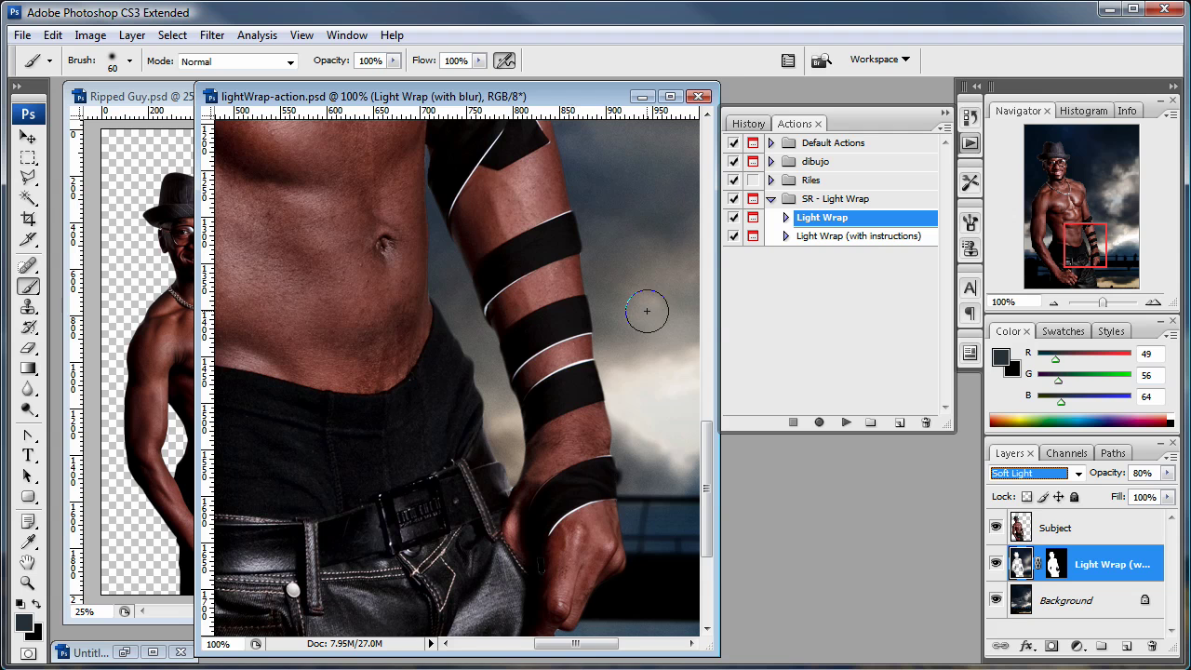
pyautogui.hotkey('ctrl', ']')
# Change the Light Wrap layer's blend mode to Color Dodge while viewing the whole composite.
pyautogui.hotkey('ctrl', '-')
pyautogui.hotkey('ctrl', '-')
pyautogui.hotkey('ctrl', '-')
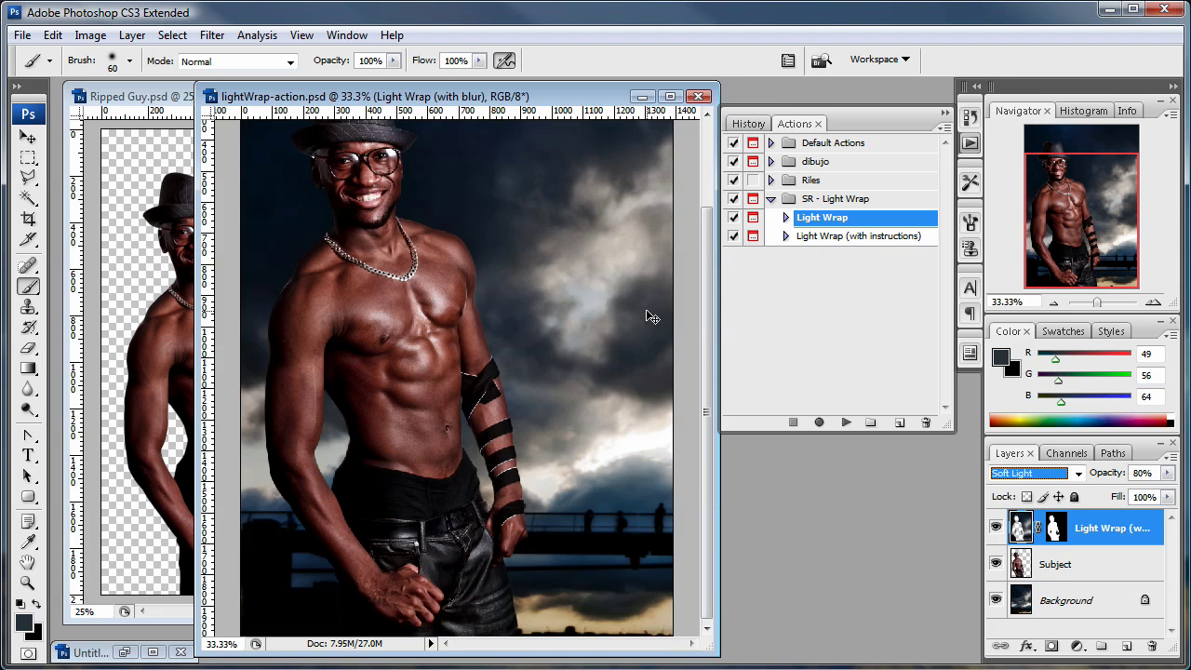
pyautogui.press('Up')
pyautogui.press('Up')
pyautogui.press('Up')
pyautogui.press('Up')
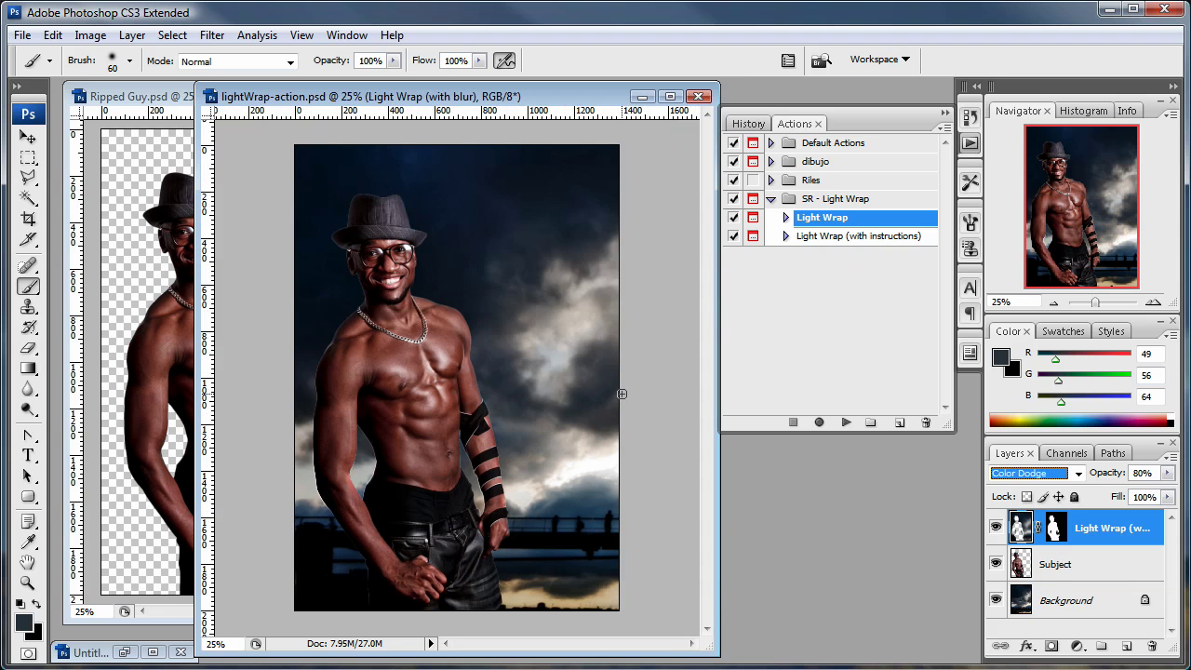